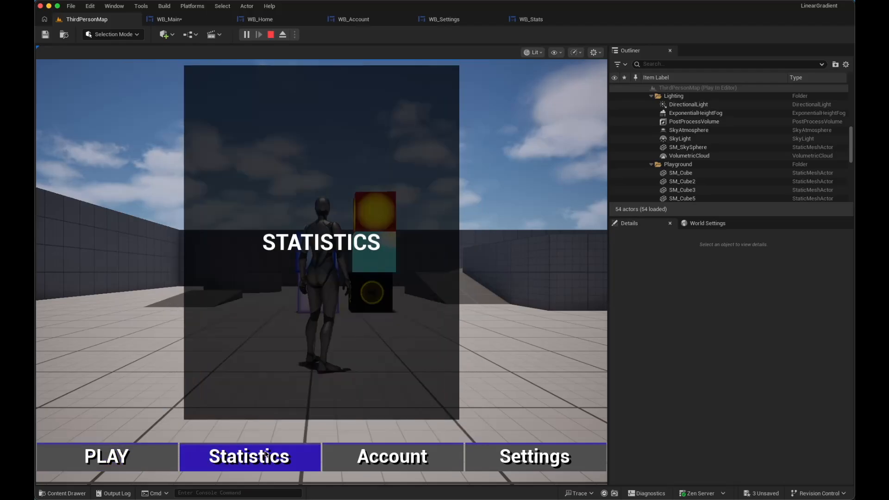
Preview the running menu by switching among the Account, Settings, PLAY and Statistics tabs
left_click(416, 458)
left_click(487, 456)
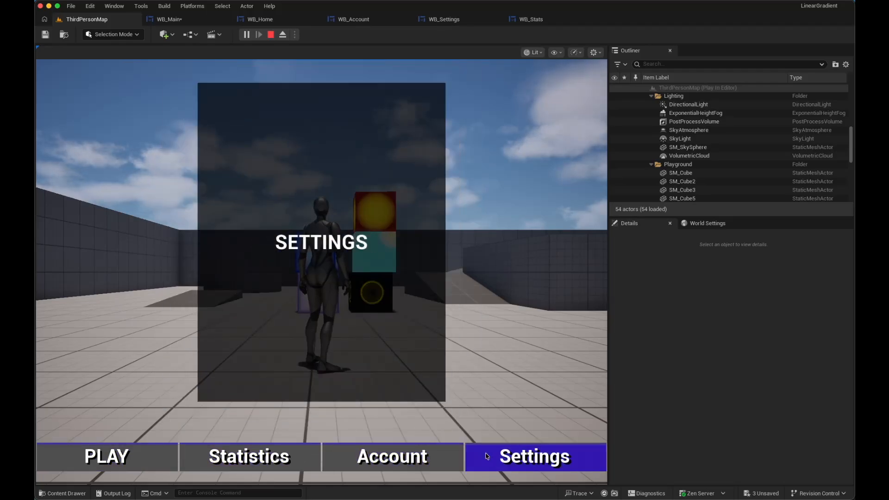
left_click(138, 462)
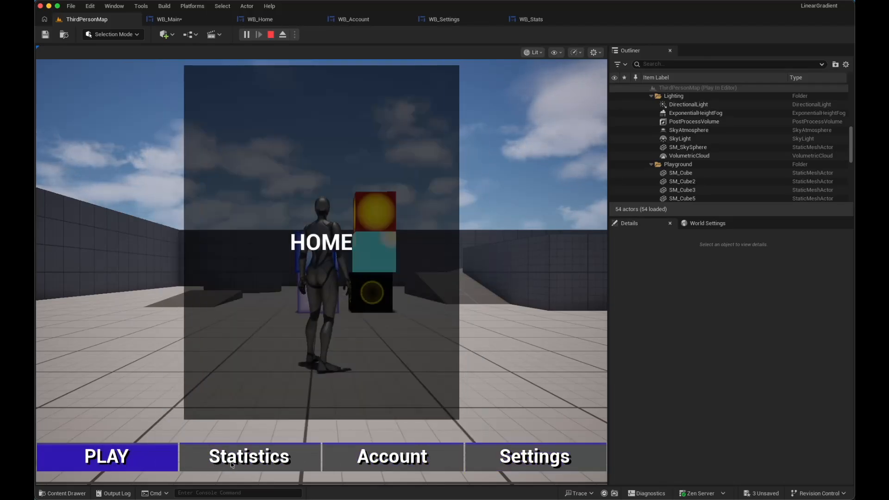
left_click(230, 465)
left_click(352, 459)
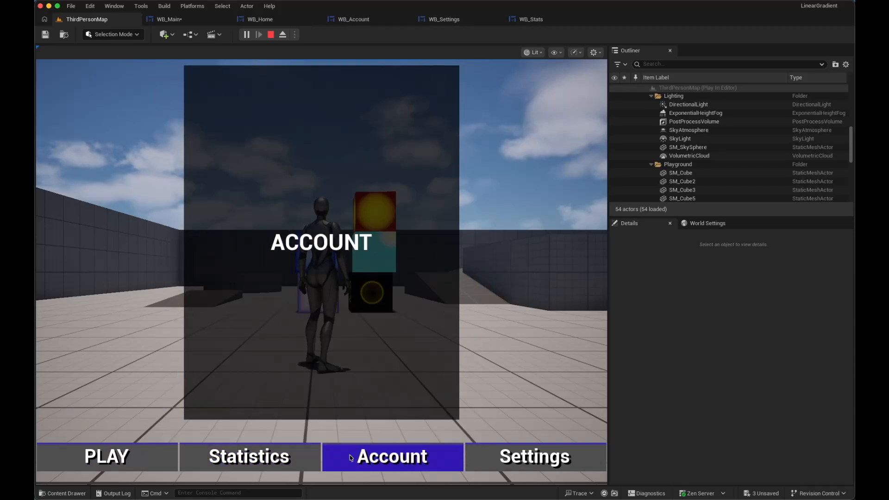
left_click(480, 454)
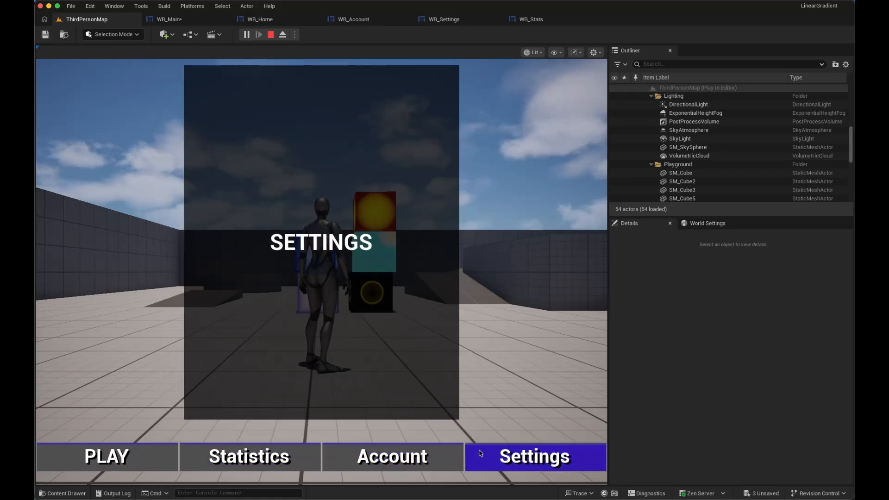
left_click(398, 460)
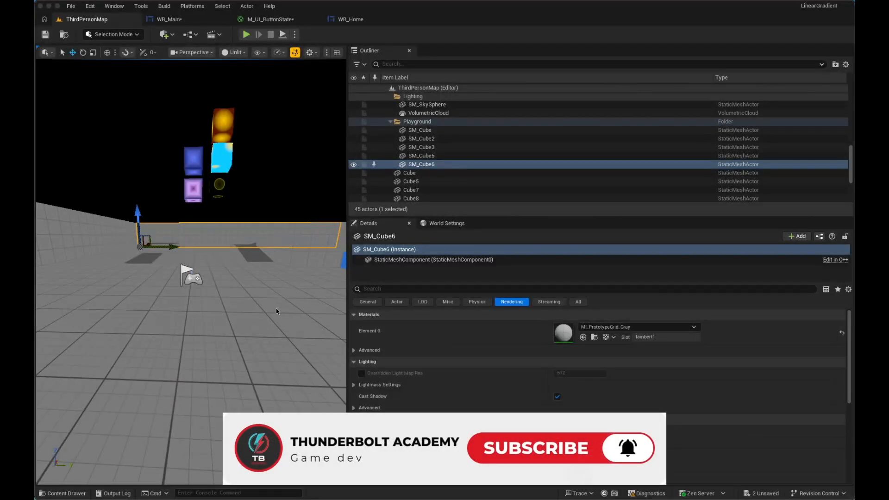
Play ThirdPersonMap, try the Statistics, Account, Settings and PLAY menu tabs, and stop the preview
left_click(241, 244)
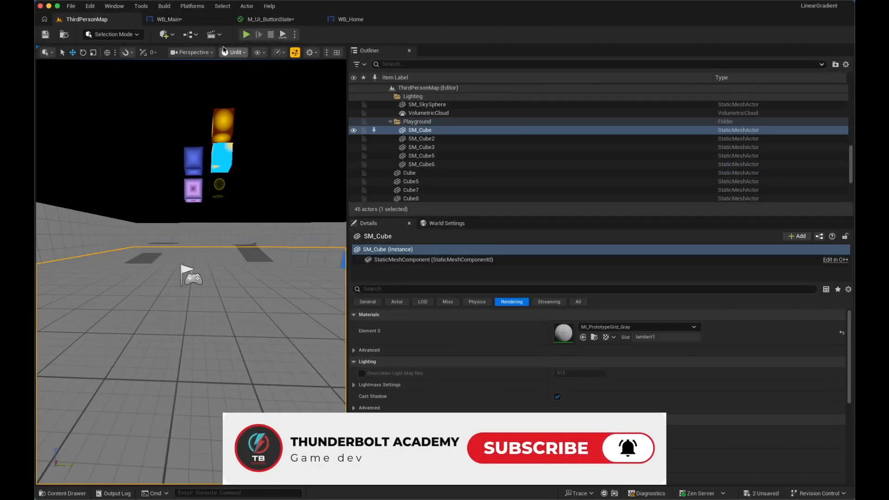
left_click(247, 35)
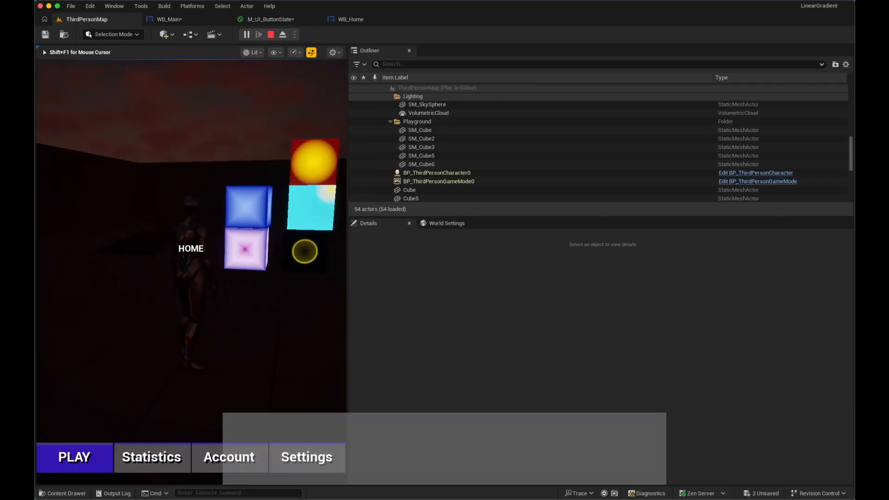
left_click(153, 465)
left_click(208, 458)
left_click(301, 460)
left_click(159, 465)
left_click(93, 461)
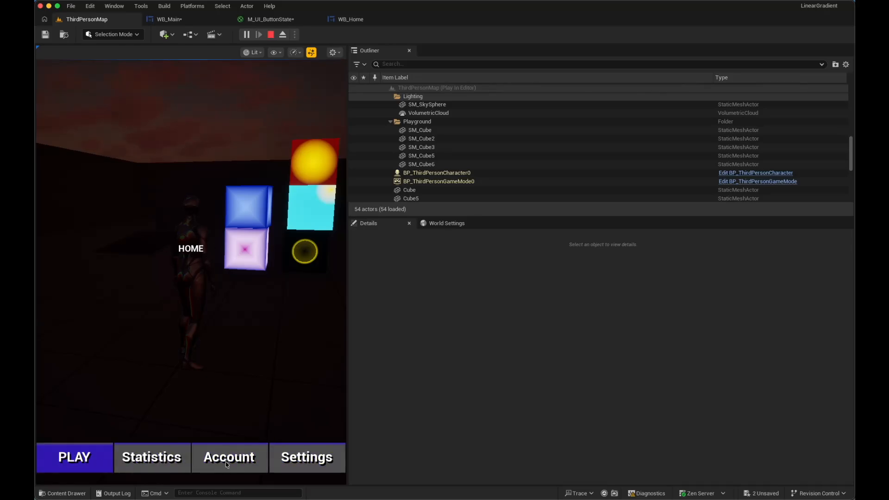
key("Escape")
Open the M_UI_ButtonState material and examine its active and inactive color gradient nodes
left_click(269, 19)
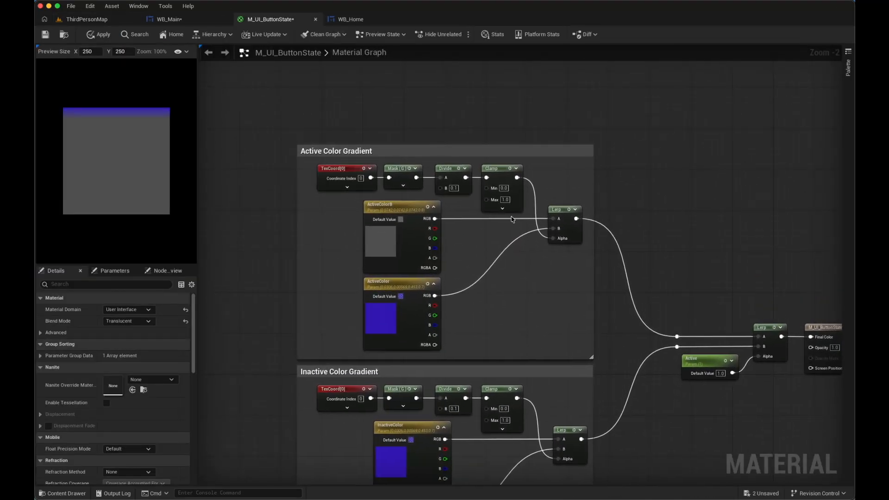
scroll(520, 220, "up", 2)
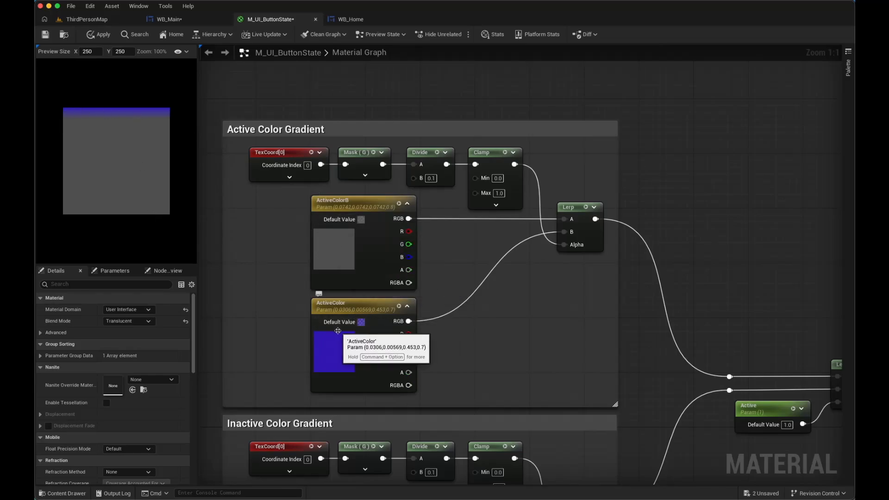
scroll(498, 315, "down", 3)
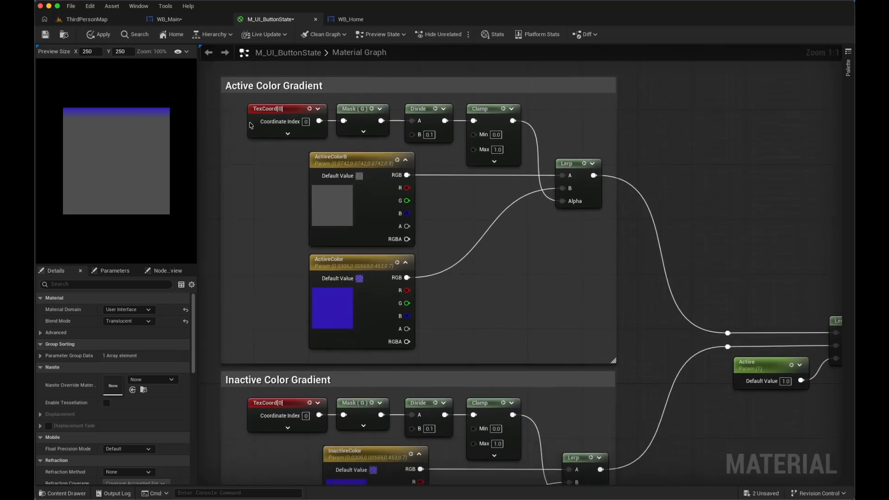
scroll(477, 334, "down", 12)
scroll(458, 284, "right", 7)
scroll(457, 284, "up", 5)
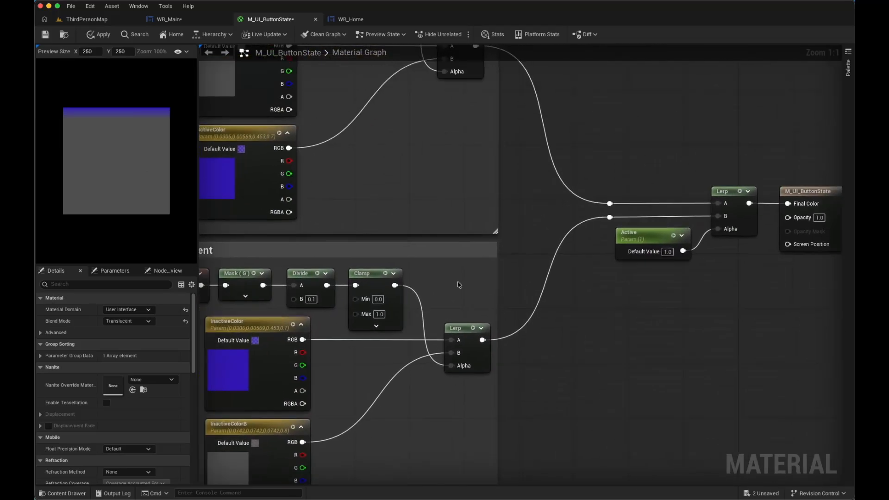
Switch the Active parameter's default value to 0 and back to 1, and apply the material
left_click(671, 254)
type("0")
key("Return")
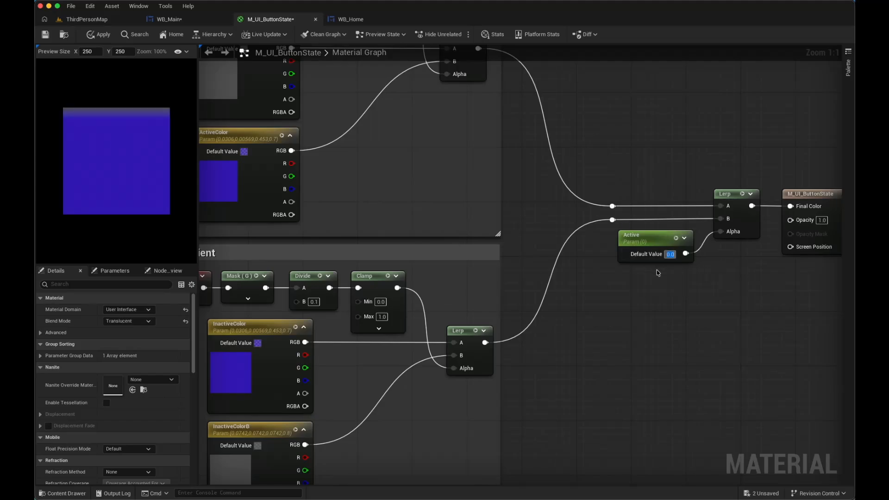
type("1")
key("Return")
scroll(354, 249, "up", 5)
scroll(354, 249, "left", 3)
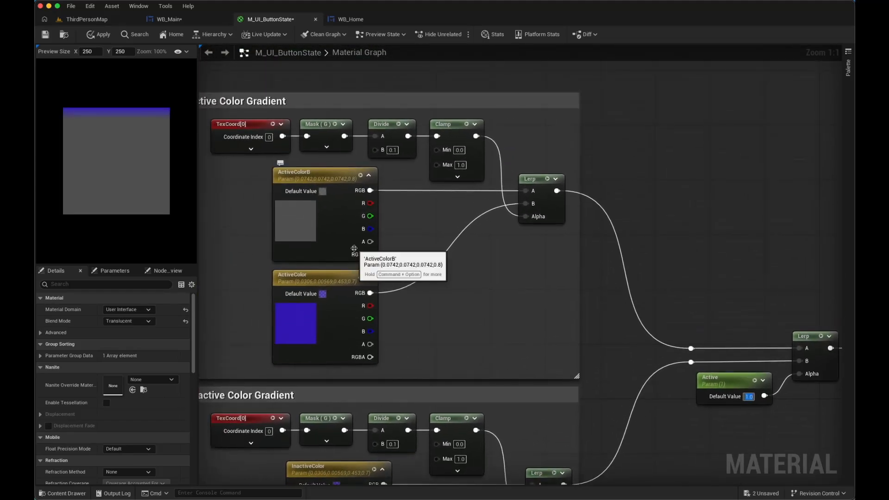
left_click(103, 37)
Open the WB_Home widget and wrap its HOME text with a Border
left_click(350, 19)
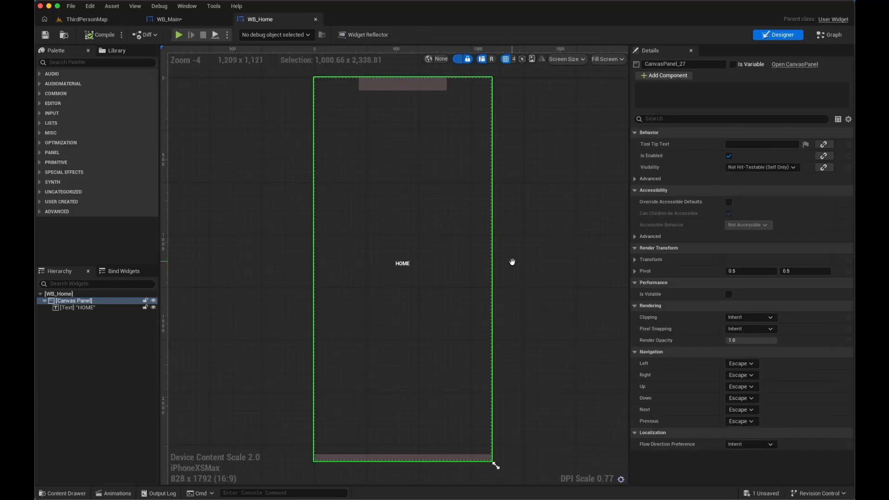
left_click(400, 270)
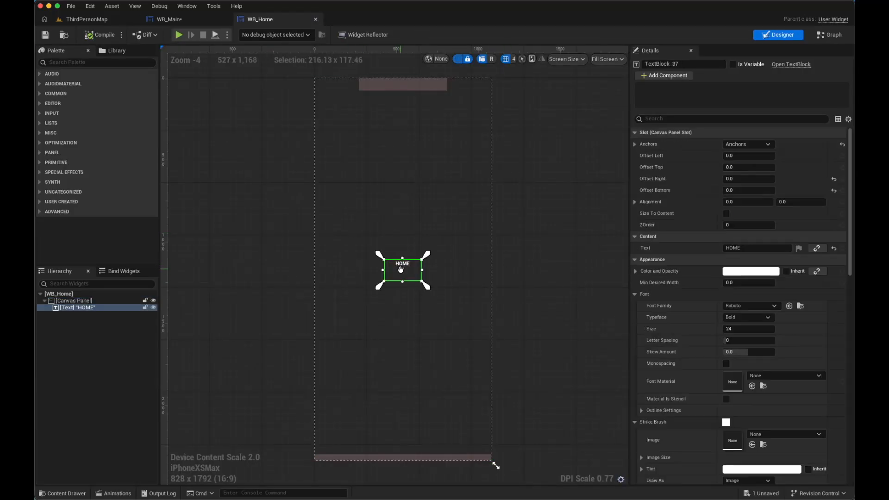
right_click(88, 308)
mouse_move(144, 397)
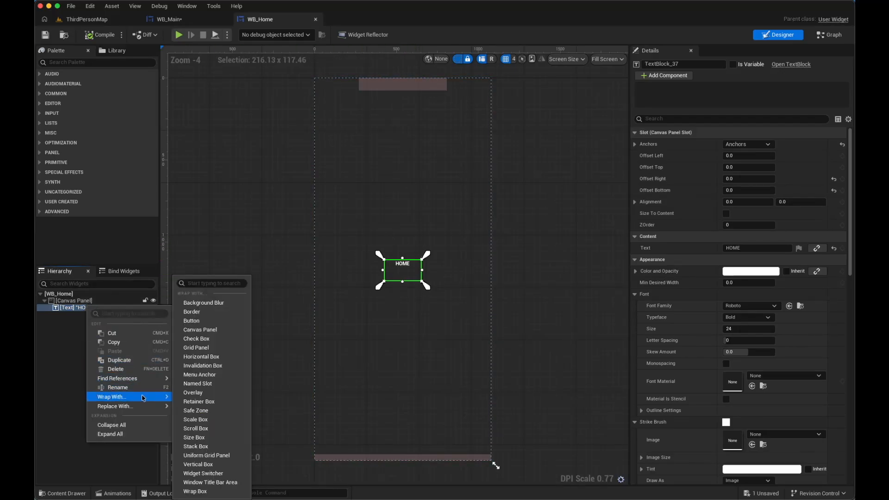
left_click(195, 311)
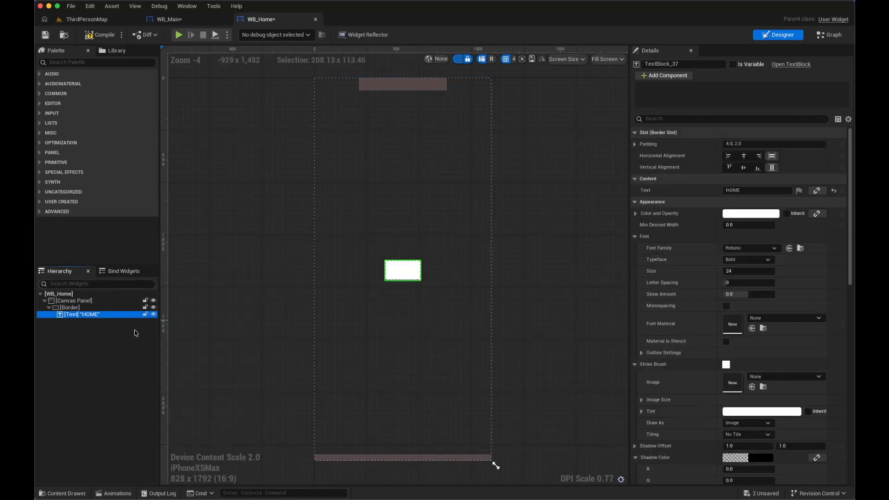
Spread the Border's anchors to span about 66.6% of the canvas width and 42.5% of its height
left_click(75, 309)
left_click_drag(426, 254, 465, 175)
left_click_drag(380, 285, 333, 360)
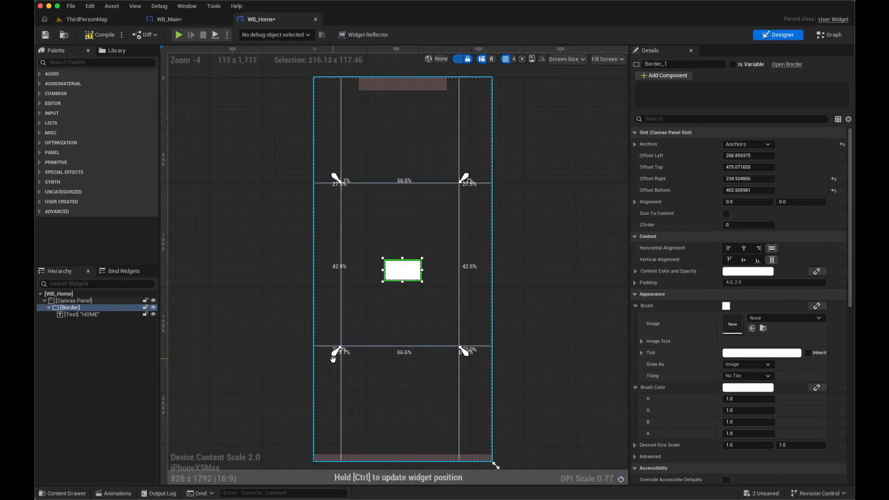
Set the Border's left, top, right and bottom offsets to 0 so it fills its anchors
left_click(749, 156)
type("0")
key("Tab")
type("0")
key("Tab")
type("0")
key("Tab")
type("0")
key("Tab")
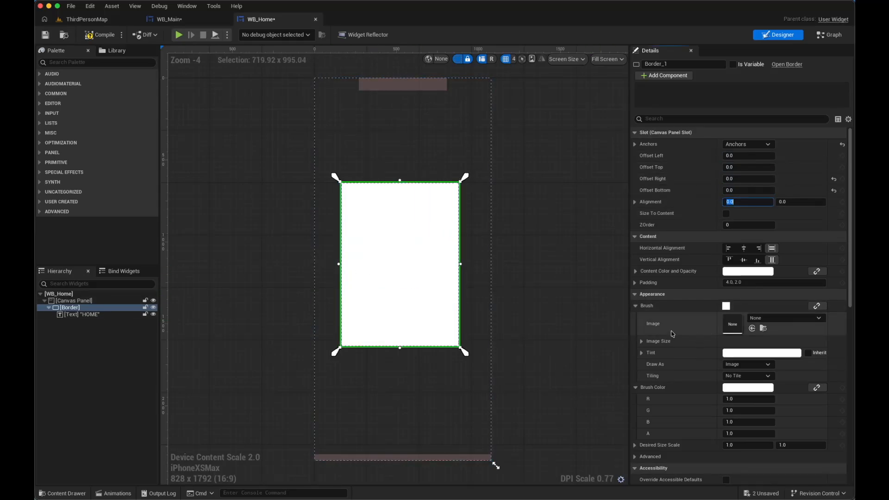
Set the Border's brush tint to black with an alpha of 0.6
left_click(749, 354)
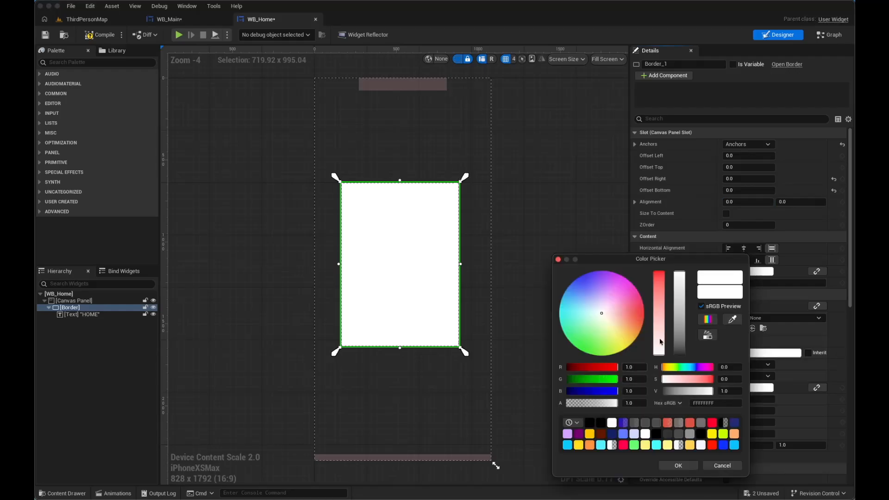
left_click_drag(681, 324, 686, 378)
left_click(630, 404)
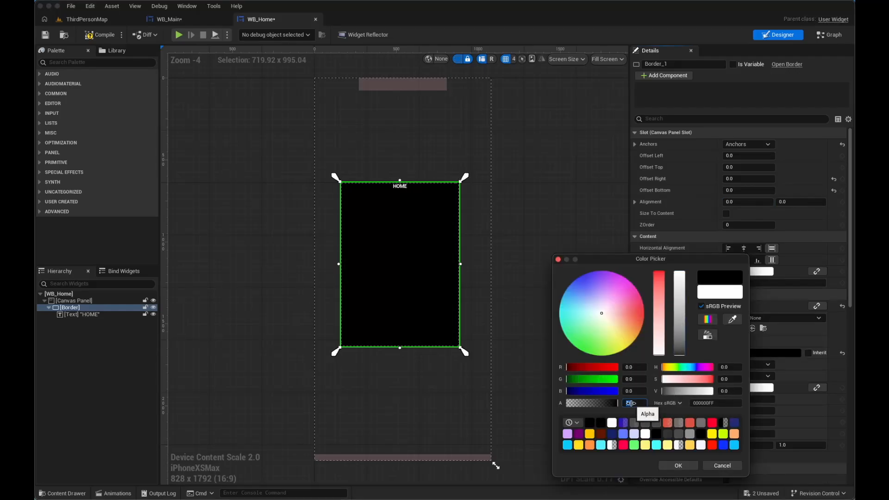
type("0.6")
key("Return")
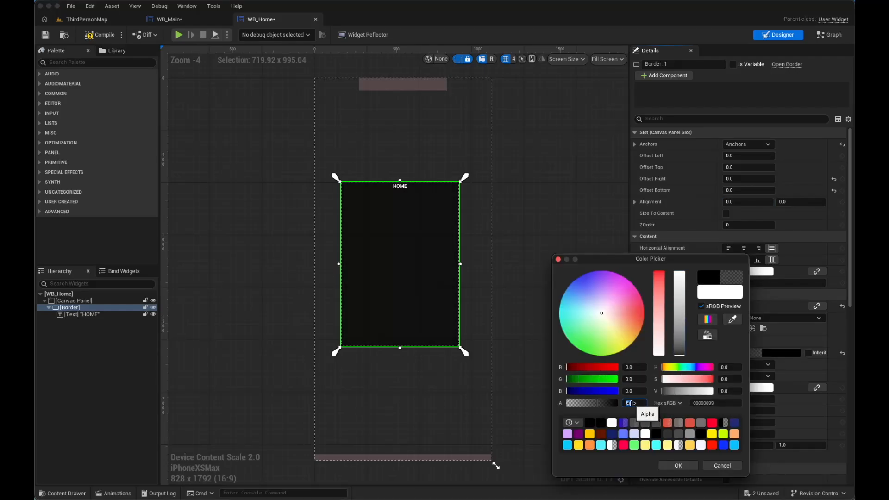
left_click(681, 467)
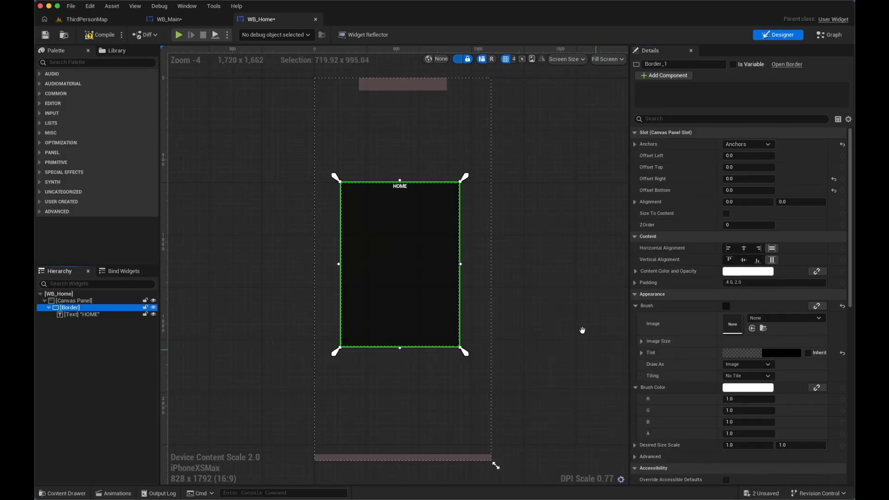
Center the HOME text inside the Border and set its font size to 42
left_click(440, 228)
left_click(743, 168)
left_click(741, 271)
type("42")
key("Return")
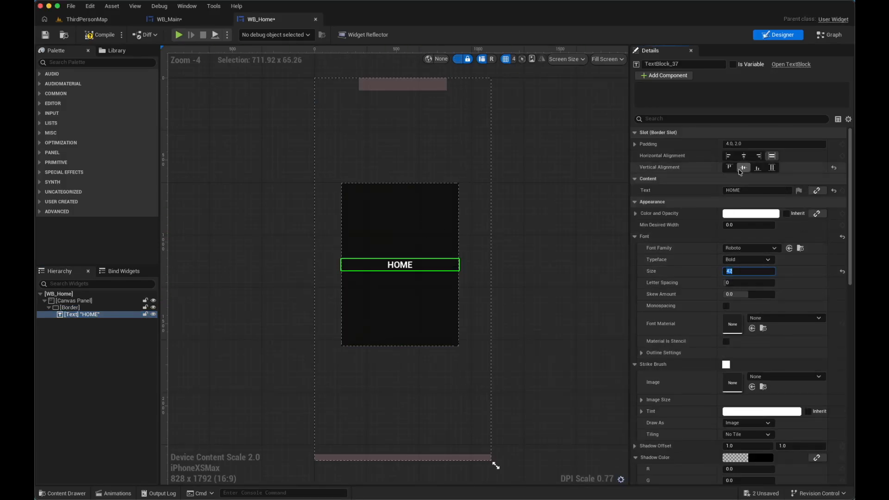
left_click(343, 260)
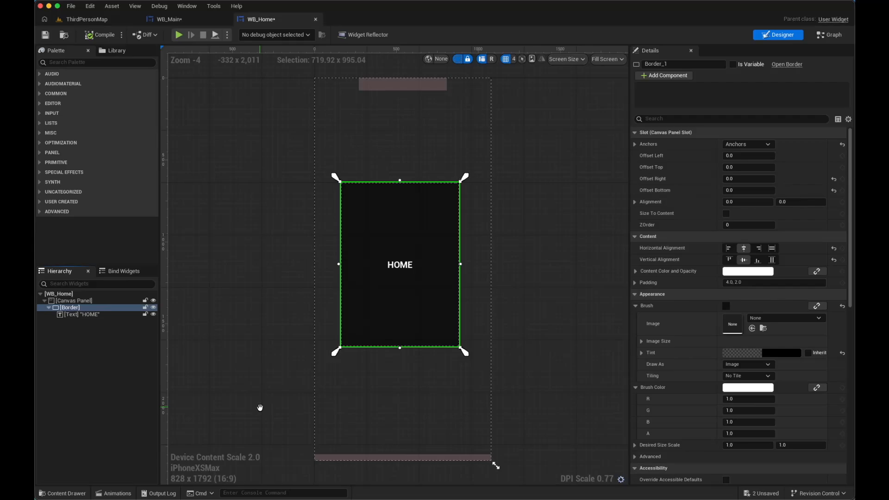
Dock the widget animation editor in the layout and create an animation named BounceEffect
key("ctrl+shift+space")
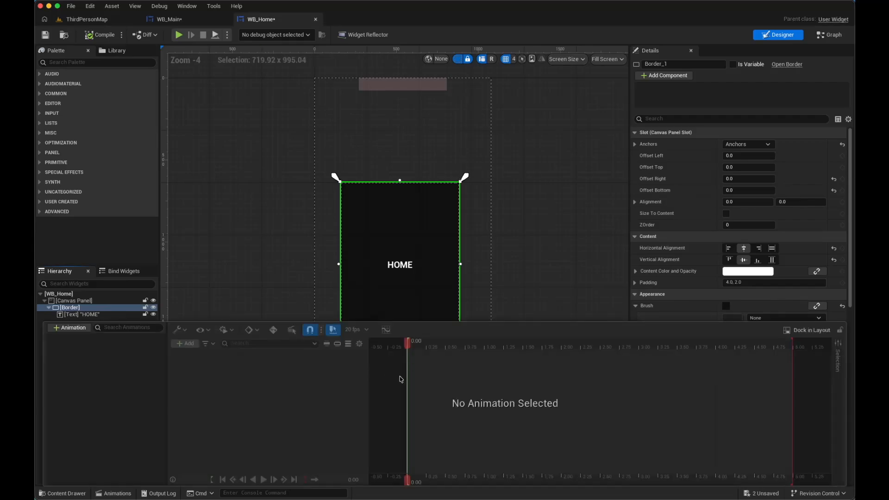
left_click(808, 330)
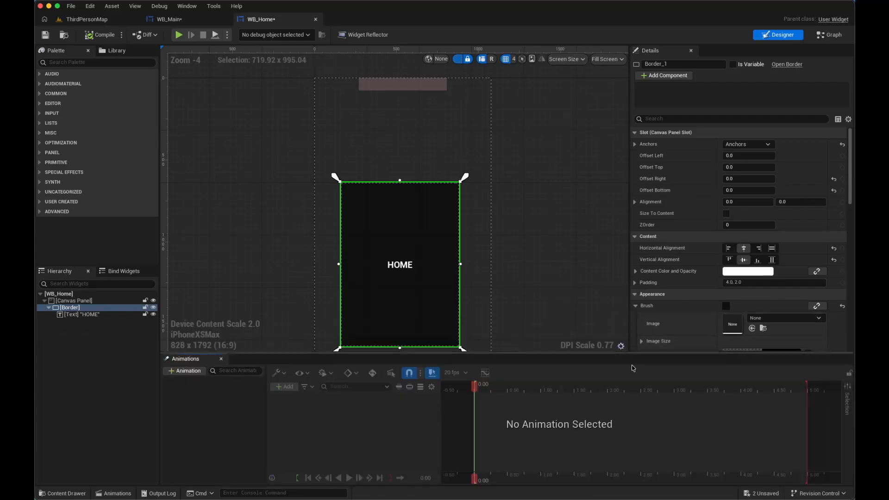
left_click(184, 371)
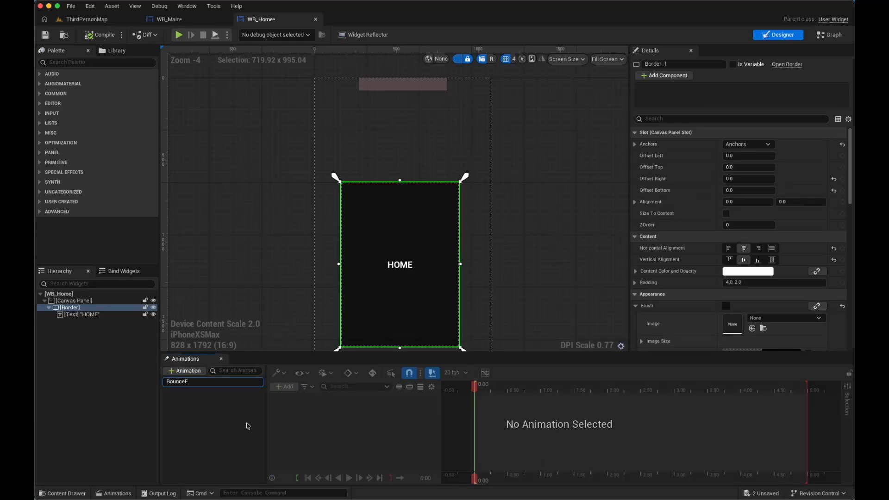
type("BounceEffect")
key("Return")
left_click(218, 381)
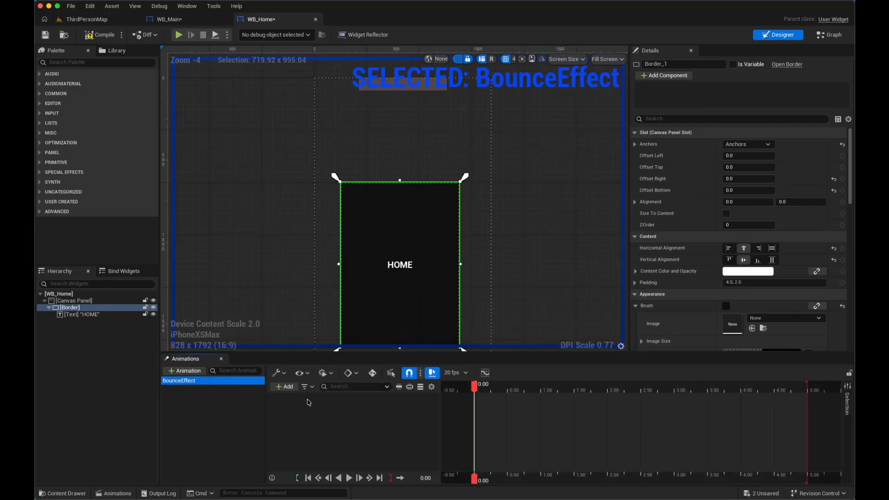
Add a track for the Canvas Panel to the BounceEffect animation
scroll(244, 262, "down", 3)
left_click(86, 301)
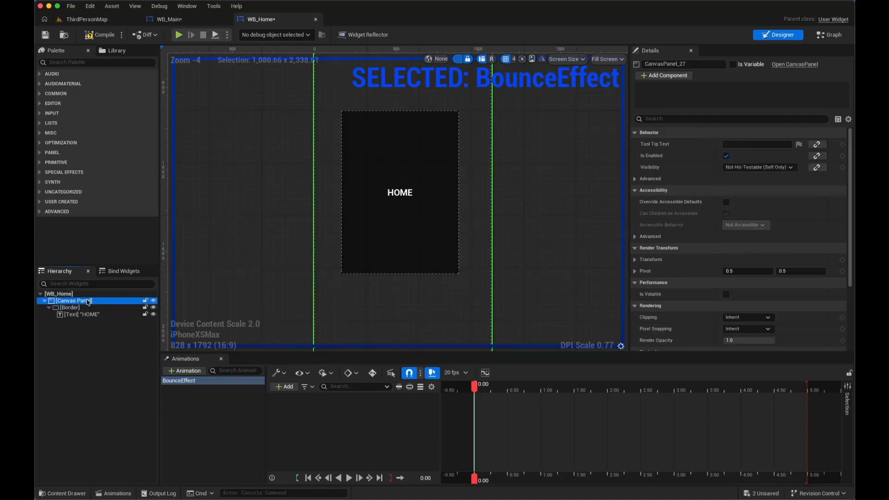
left_click(294, 388)
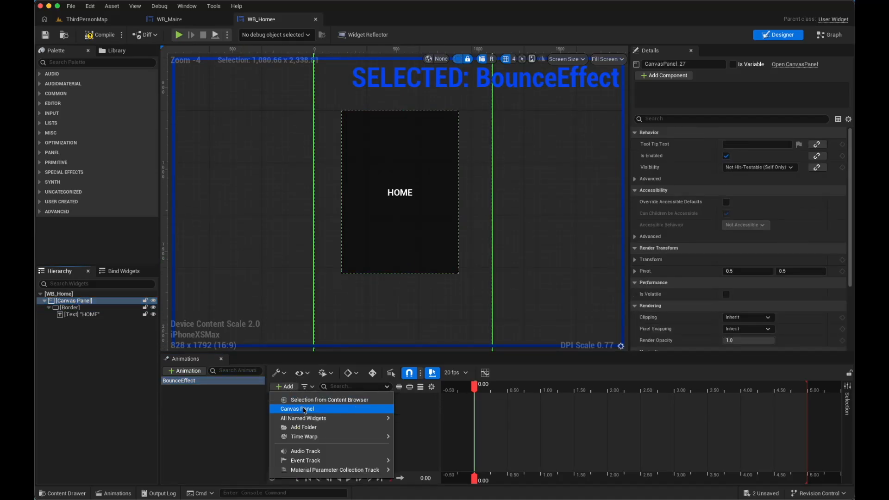
left_click(82, 308)
left_click(285, 387)
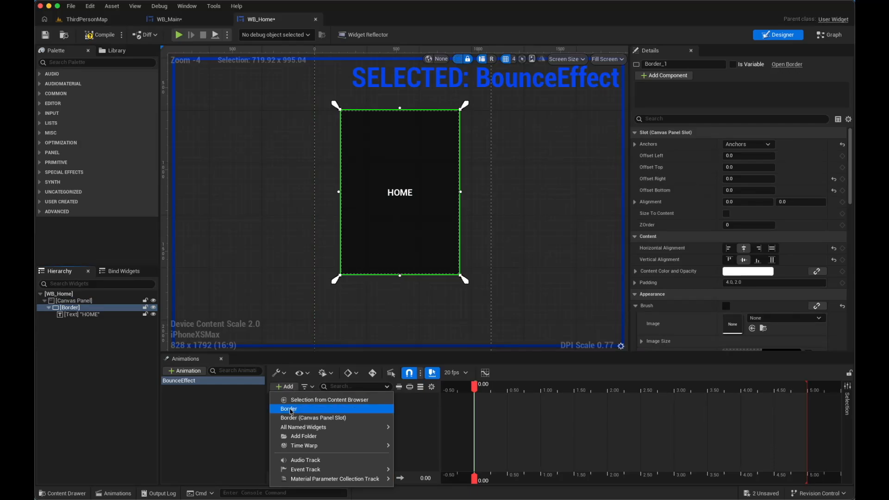
left_click(72, 301)
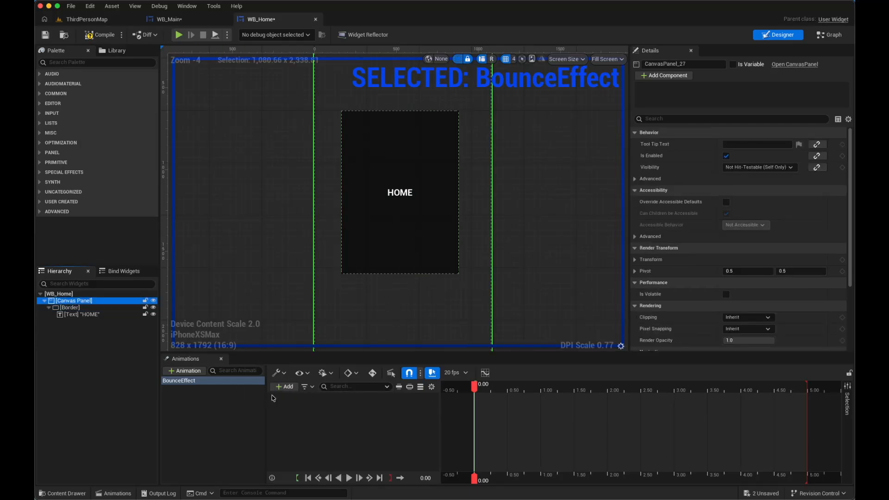
left_click(286, 392)
left_click(296, 411)
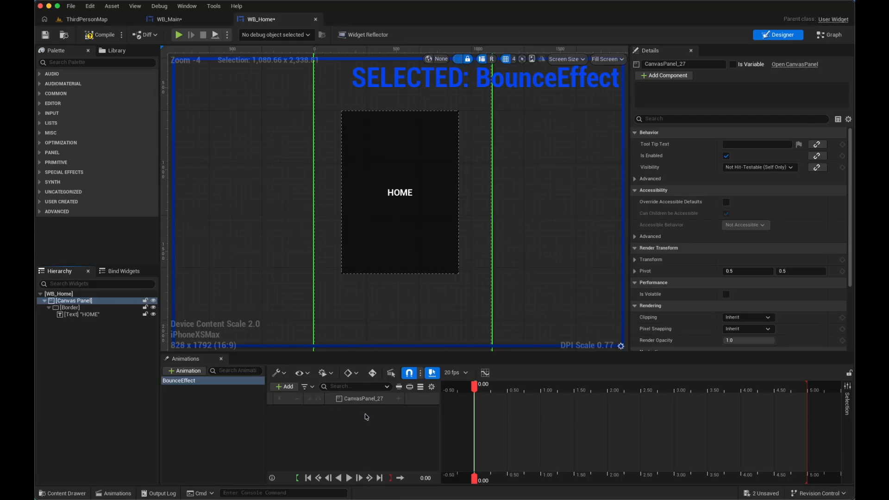
Set the Canvas Panel's scale to 0.9 by 0.9 and keyframe it at 0.00 in BounceEffect
left_click(375, 401)
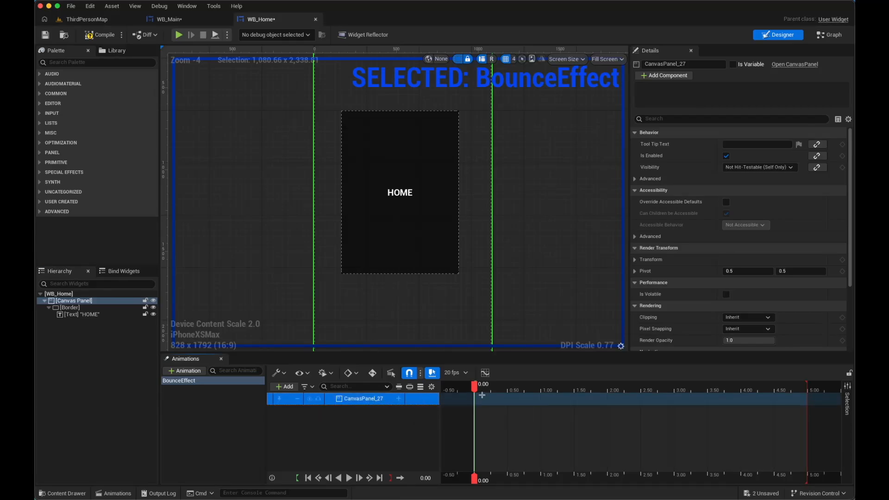
left_click(637, 260)
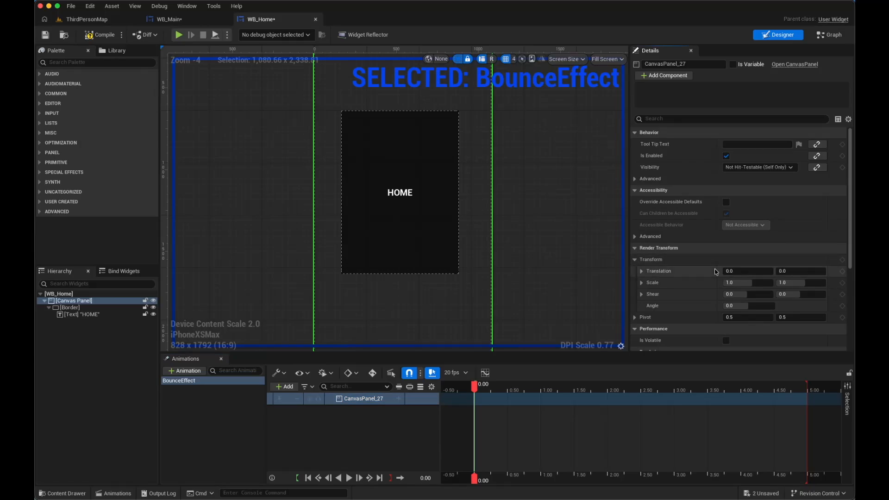
left_click(747, 283)
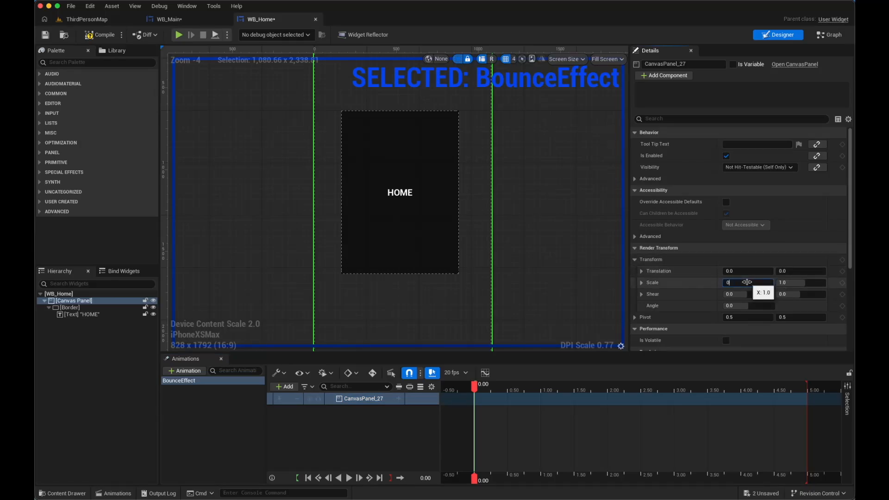
left_click(783, 282)
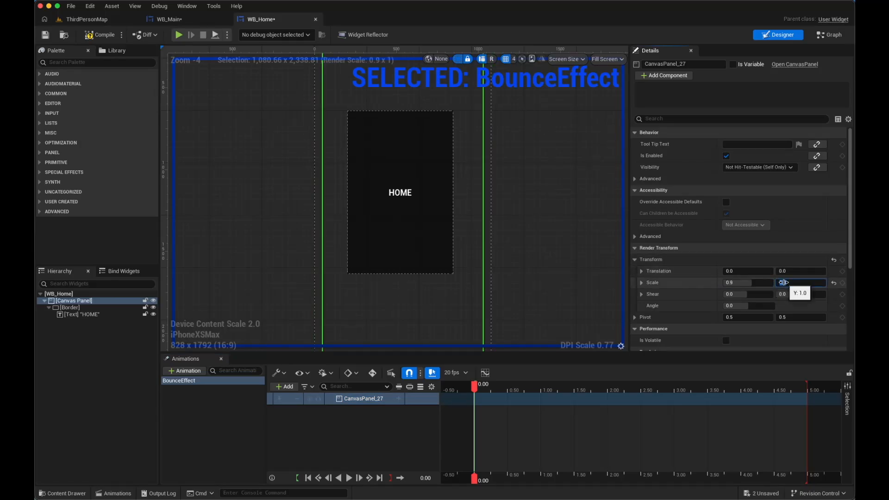
key("Return")
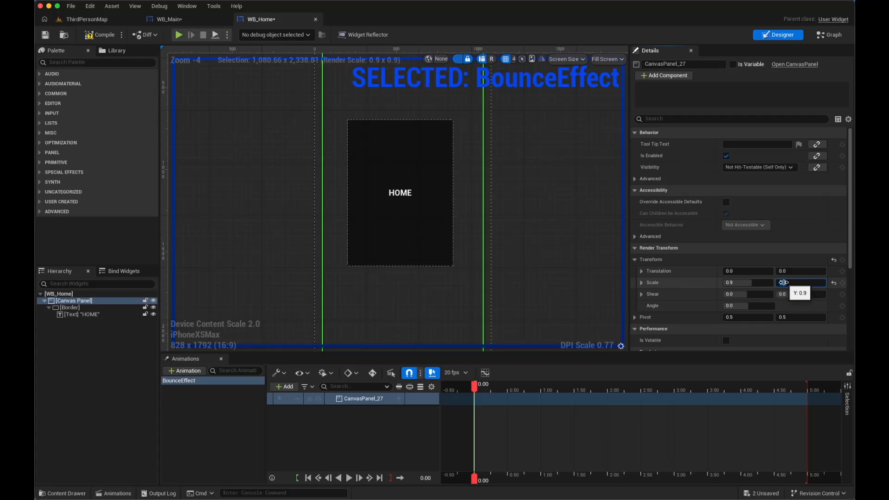
left_click(843, 283)
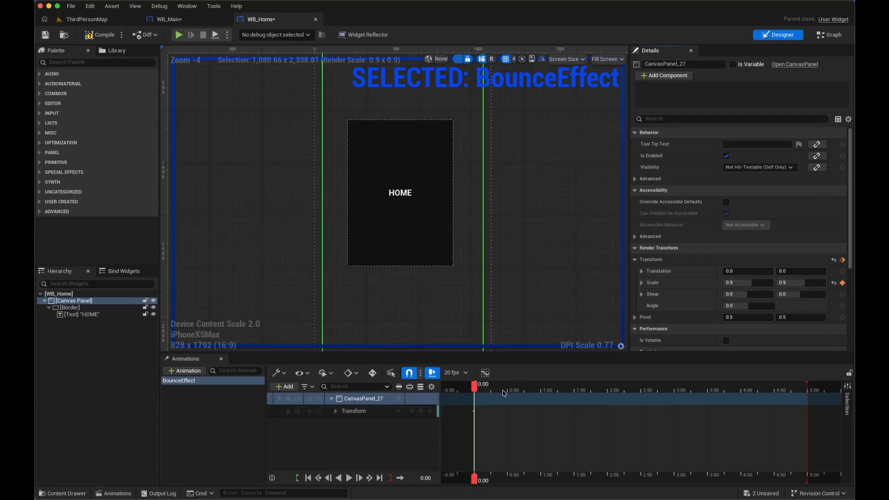
Keyframe the Canvas Panel's scale at 1.1 by 1.1 at time 0.05 of the animation
left_click_drag(474, 388, 478, 389)
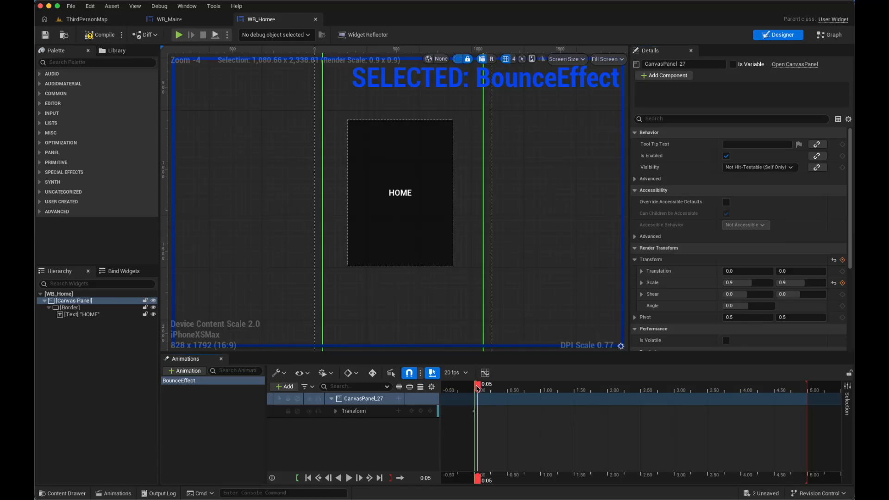
left_click(747, 283)
type("1.1")
key("Return")
left_click(821, 282)
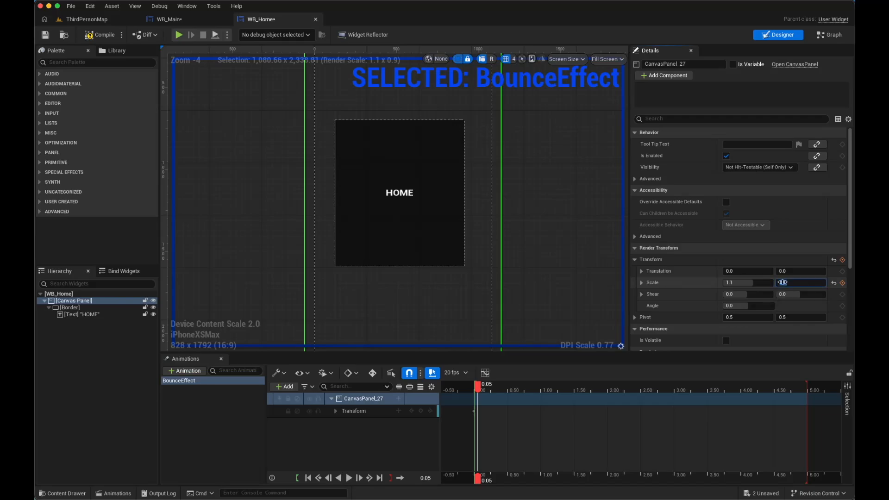
type("1.1")
key("Return")
left_click(842, 284)
Keyframe the Canvas Panel's scale at 1.0 by 1.0 at time 0.10 of the animation
left_click(480, 389)
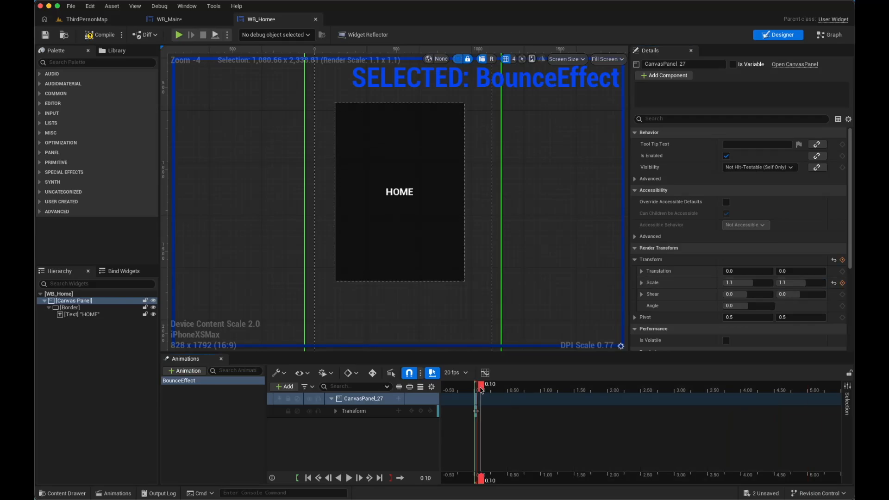
left_click(737, 283)
type("1")
left_click(794, 282)
type("1")
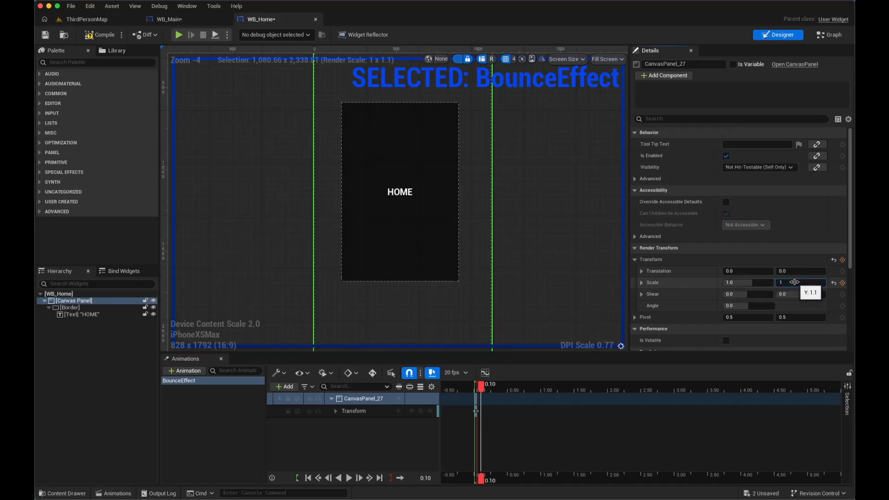
key("Return")
left_click(843, 283)
Play the BounceEffect animation from its start to preview the bounce
left_click(475, 389)
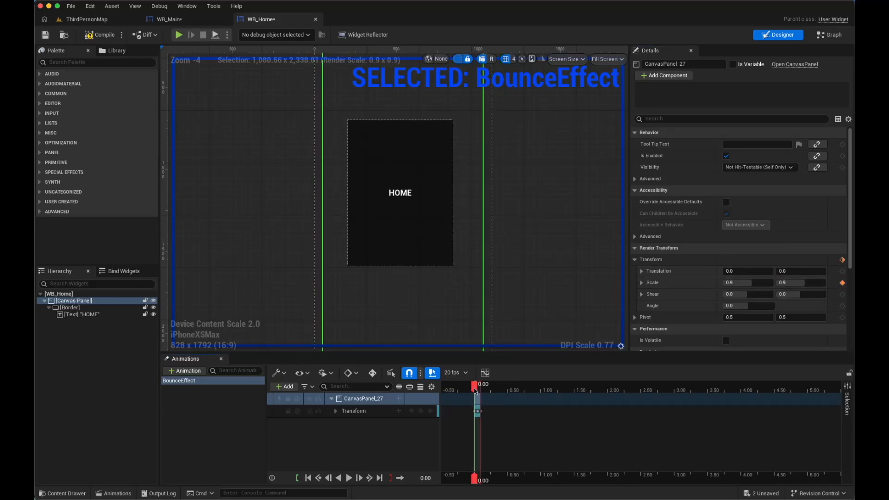
left_click(349, 479)
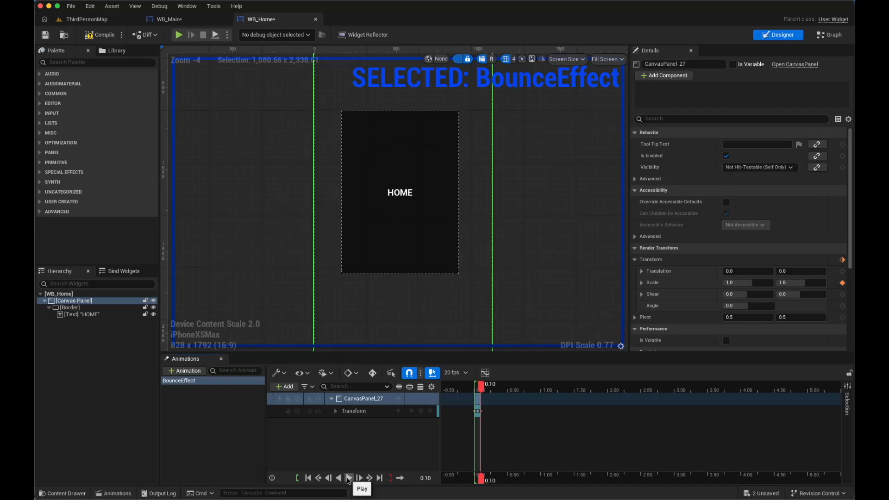
left_click(347, 481)
Set the animation's display rate to 60 fps
left_click(460, 372)
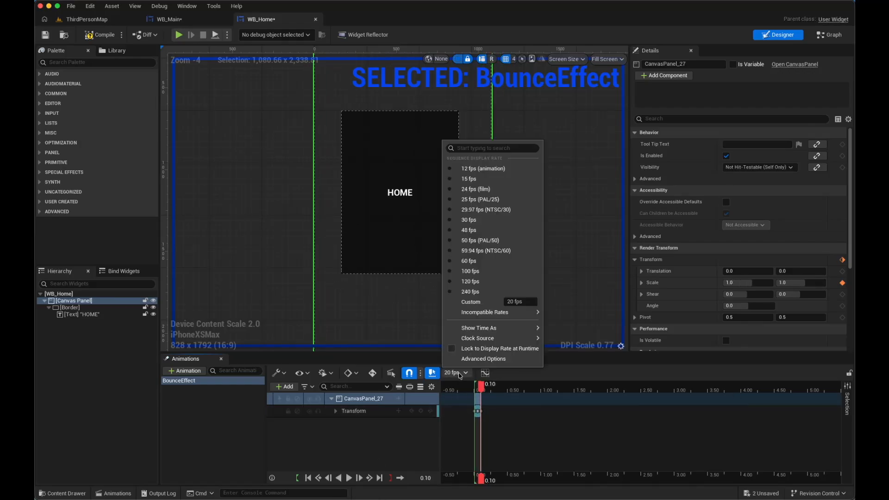
left_click(479, 224)
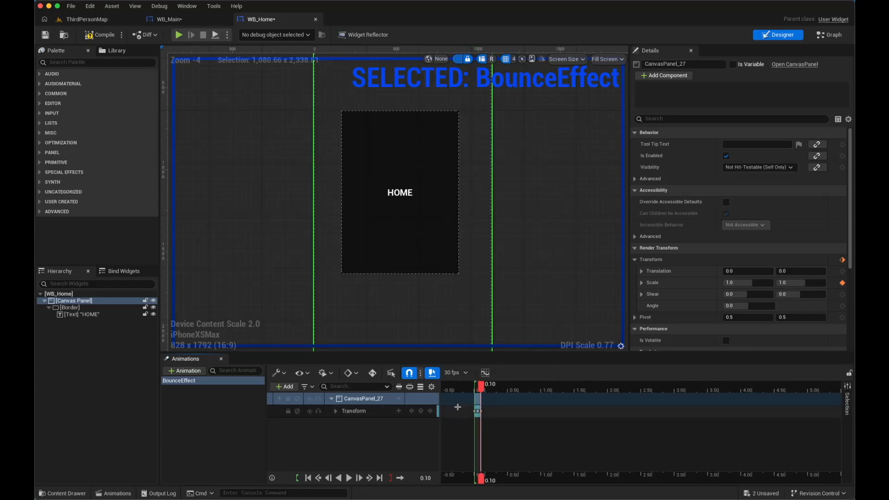
left_click(456, 373)
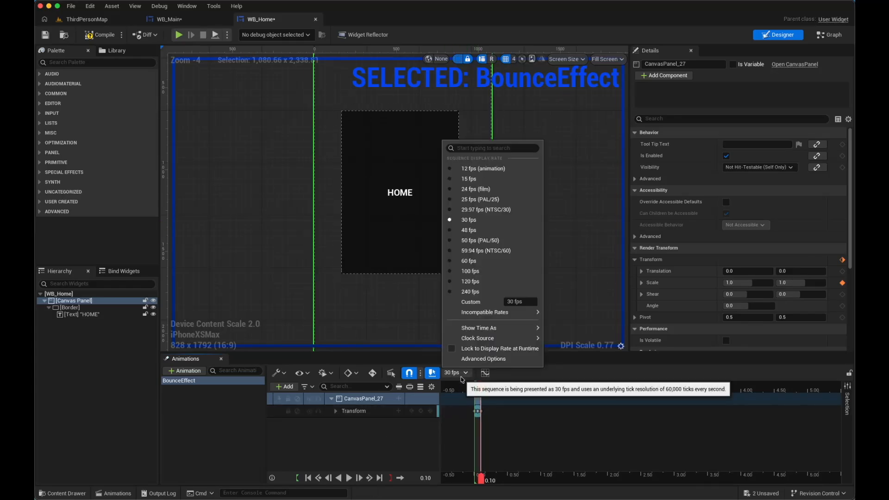
left_click(470, 261)
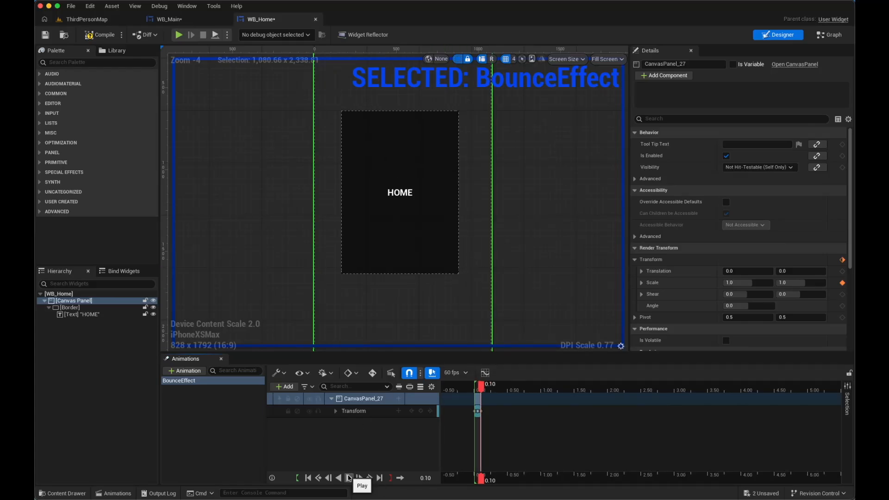
Delete the three default event nodes from WB_Home's event graph
left_click(834, 35)
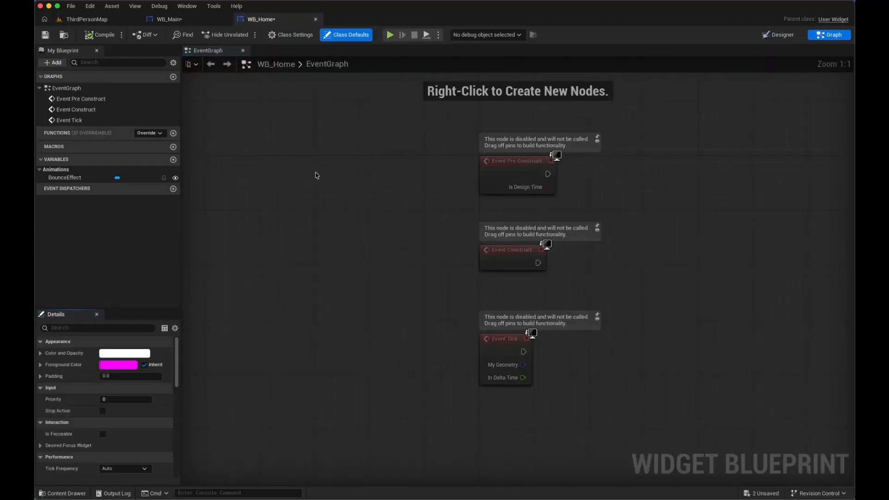
left_click_drag(465, 152, 569, 389)
key("Delete")
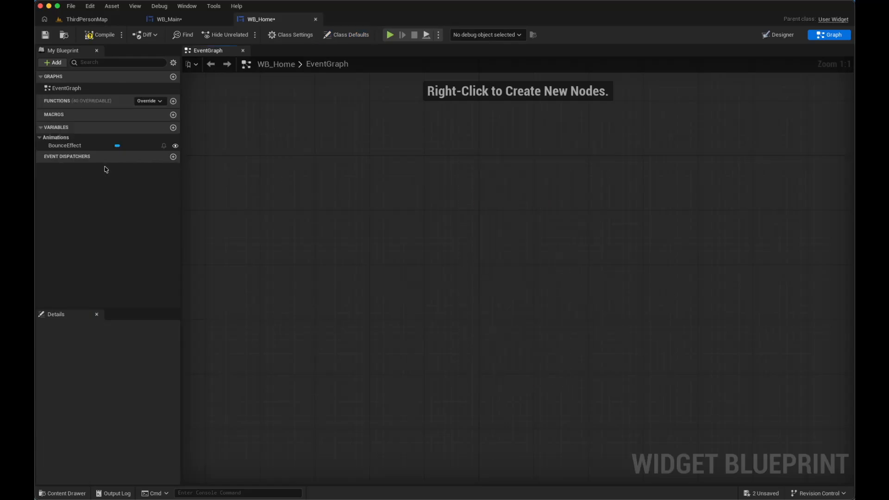
Create a function named PlayBounceHome in WB_Home
left_click(173, 101)
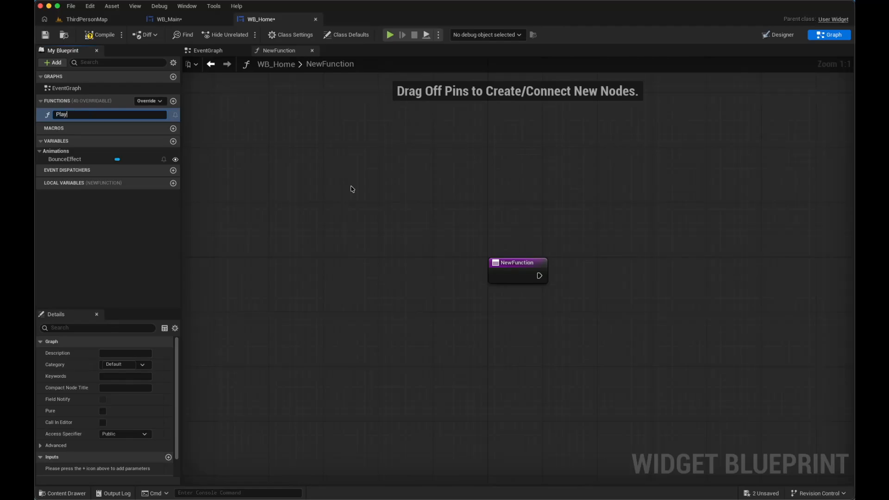
type("PlayBounceHome")
key("Return")
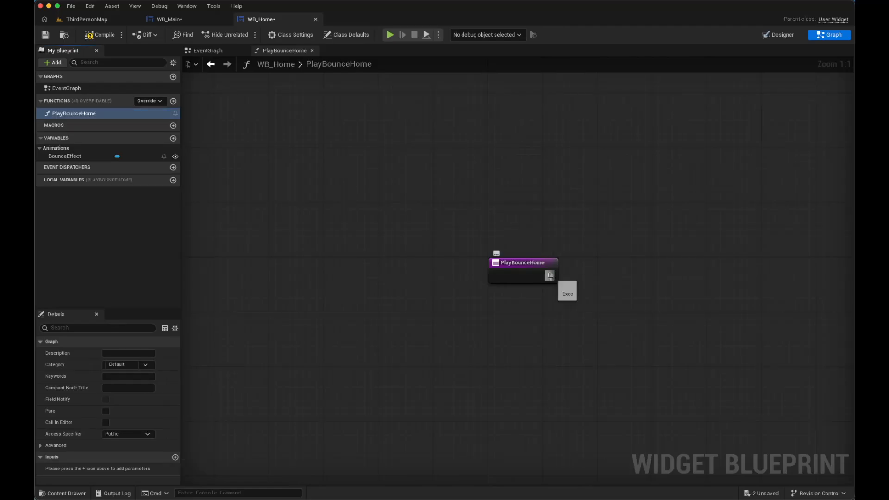
Connect a Play Animation node using BounceEffect to the PlayBounceHome entry, align the entry node, and compile the blueprint
left_click_drag(550, 276, 572, 279)
type("play anim")
key("Return")
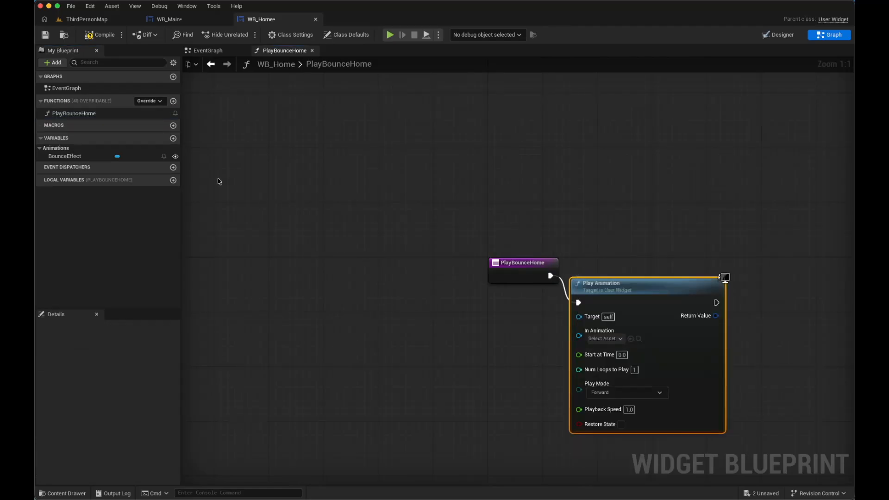
left_click_drag(70, 156, 579, 331)
left_click(534, 351)
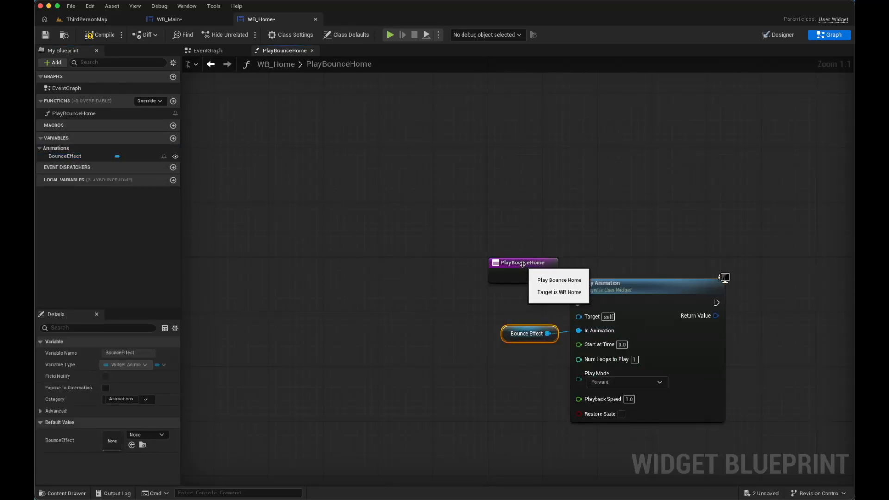
left_click_drag(531, 260, 523, 287)
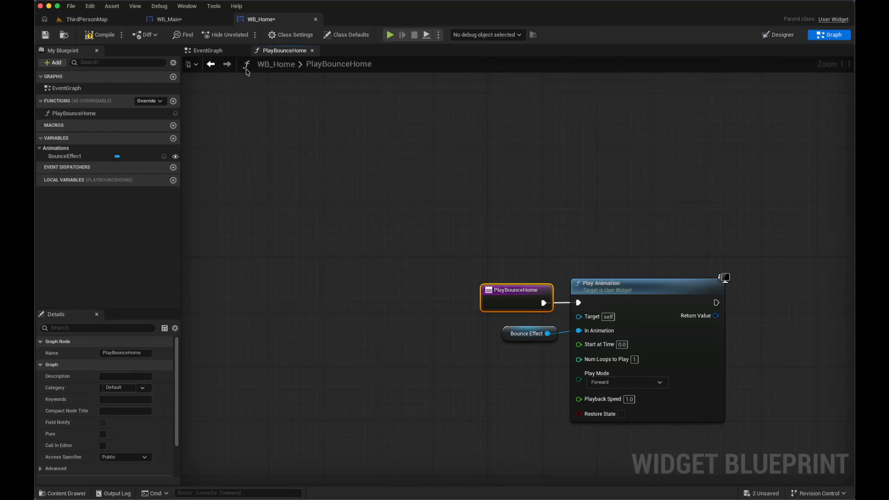
left_click(98, 35)
In WB_Main's event graph, call Play Bounce Home on WB_Home at the end of the BTN_Home click chain and compile
left_click(169, 19)
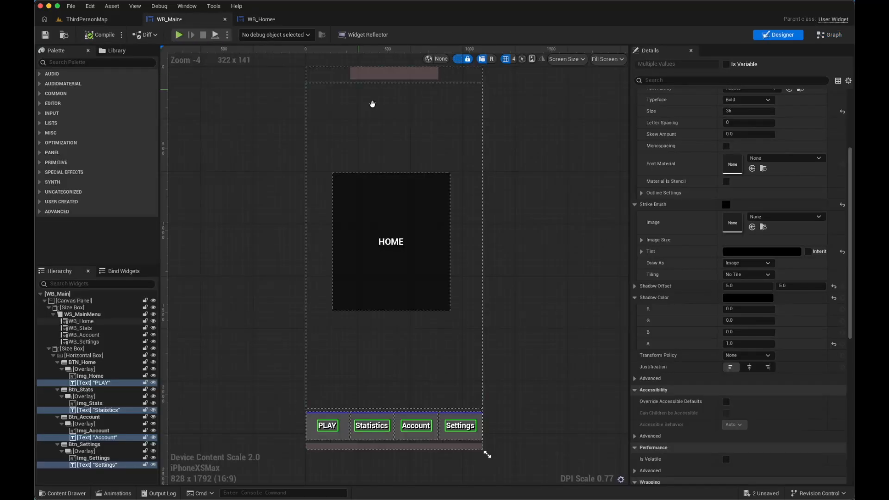
left_click(277, 341)
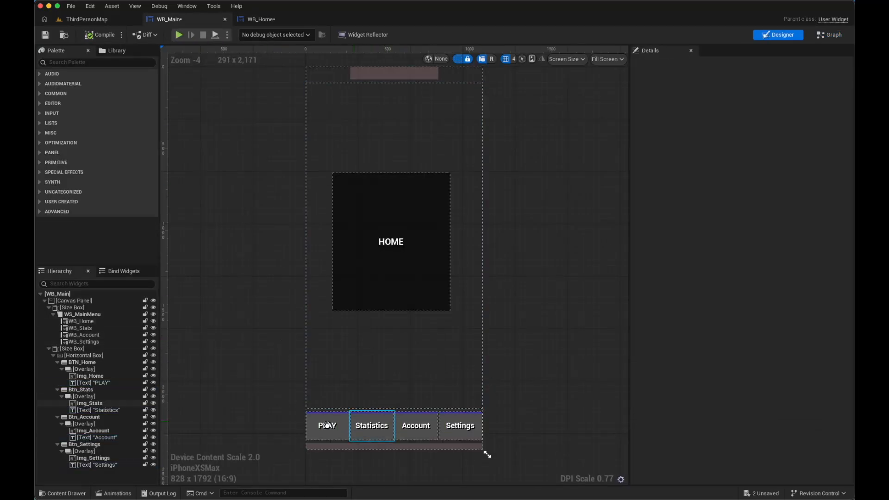
left_click(829, 35)
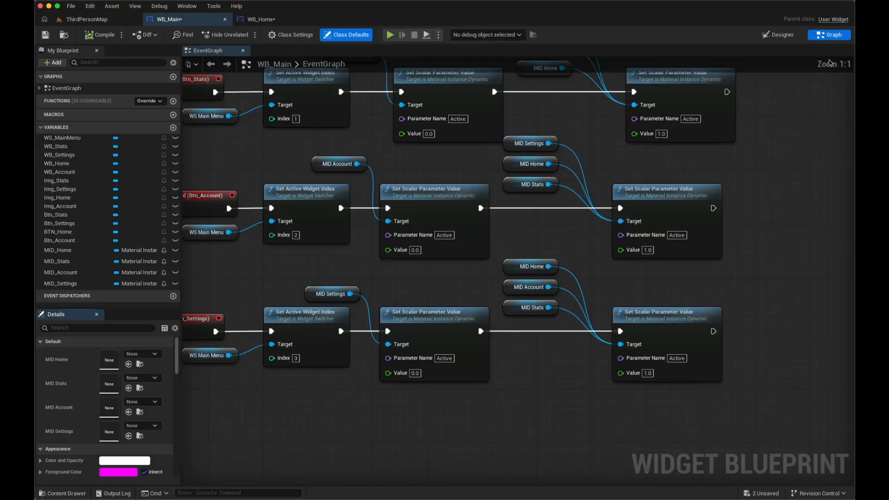
right_click_drag(388, 180, 417, 251)
scroll(416, 251, "up", 5)
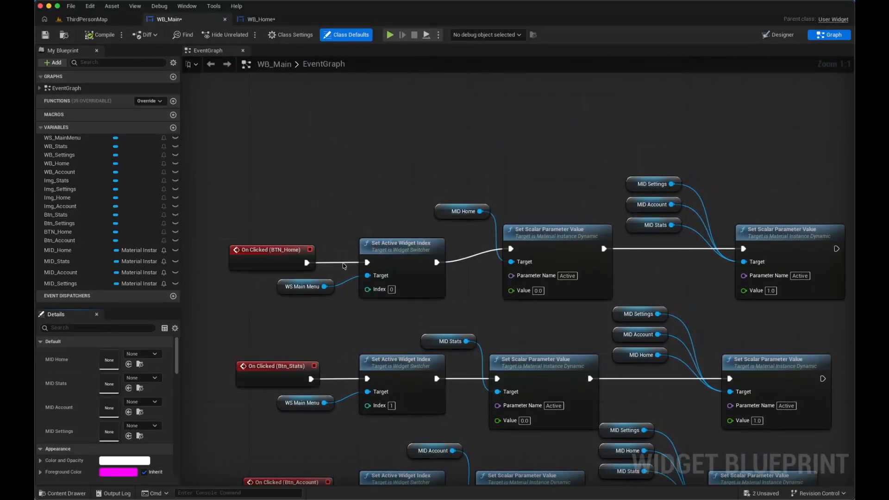
scroll(416, 260, "right", 5)
scroll(416, 261, "right", 3)
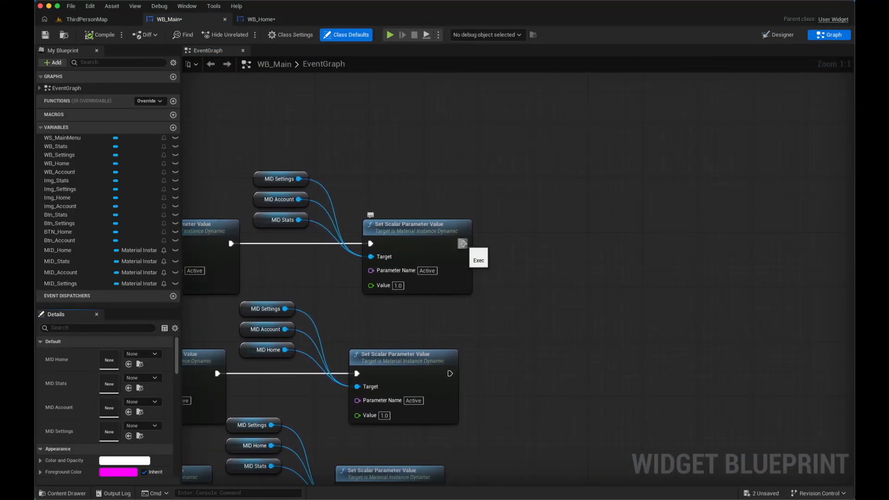
left_click_drag(56, 163, 559, 218)
type("play bou")
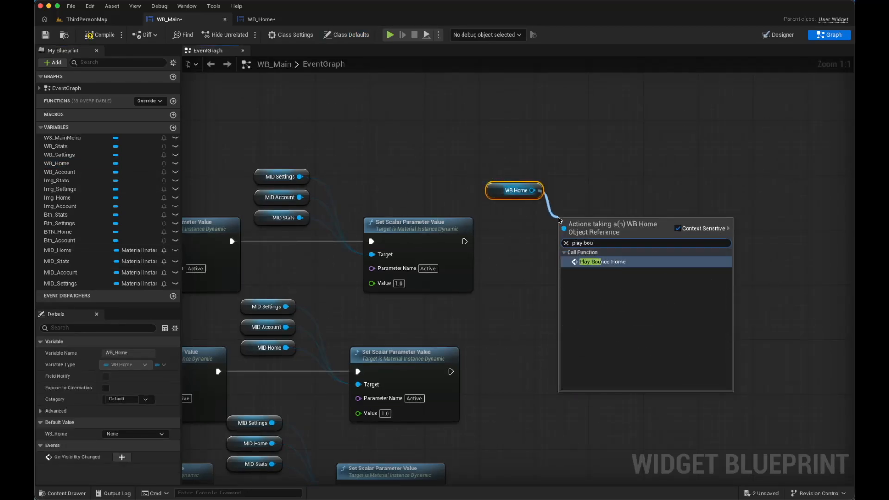
key("Return")
left_click_drag(465, 241, 563, 241)
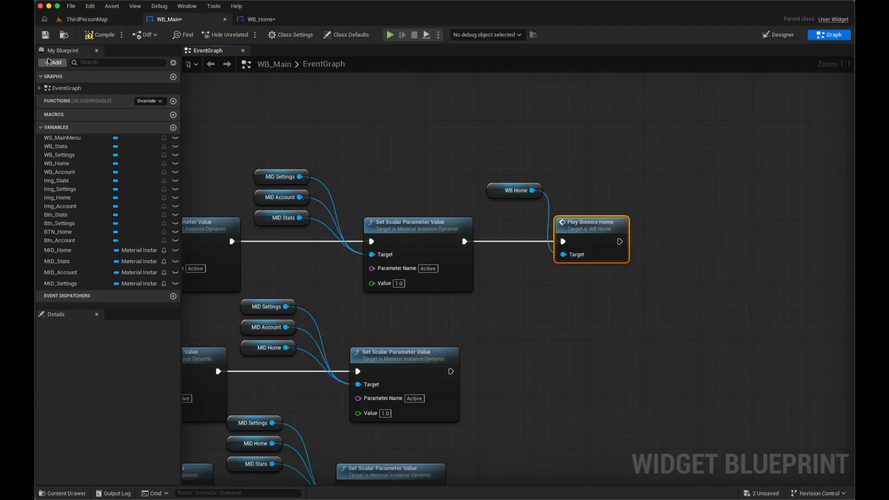
left_click(95, 35)
Open the WB_Account widget and wrap its ACCOUNT text in a Border
key("ctrl+space")
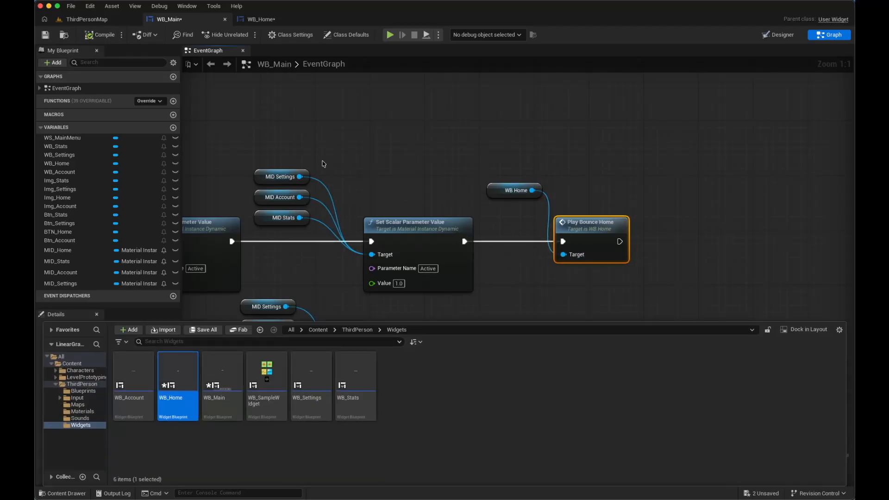
double_click(137, 370)
right_click(90, 312)
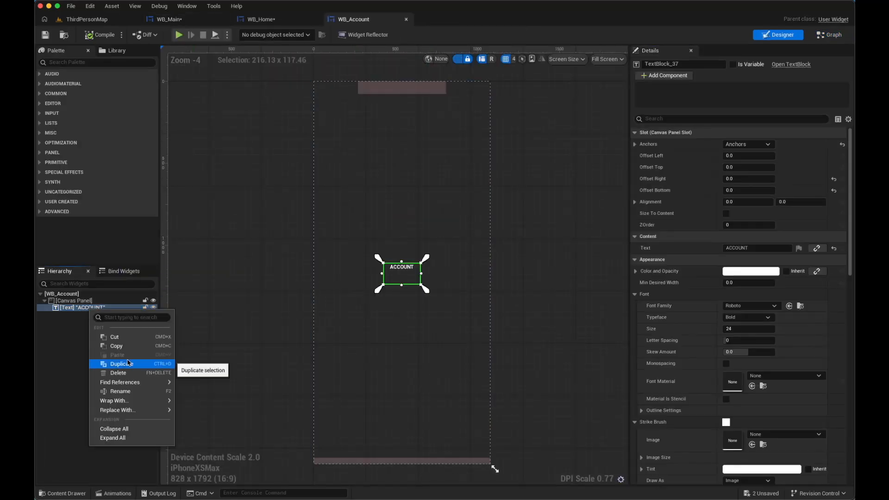
mouse_move(139, 400)
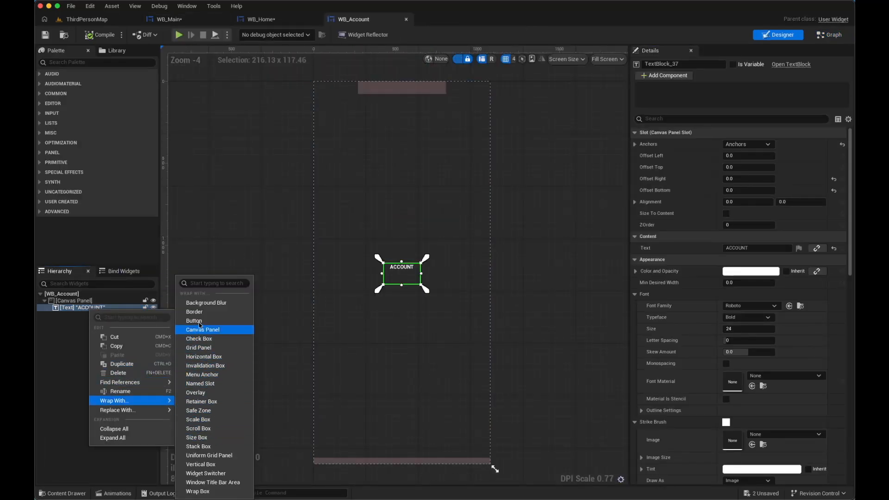
left_click(195, 312)
Spread the Border's anchors into a rectangle around the middle of the WB_Account canvas
left_click(83, 307)
left_click_drag(425, 258, 462, 174)
left_click_drag(378, 291, 330, 345)
right_click_drag(410, 322, 411, 320)
left_click(411, 319)
left_click(91, 308)
left_click_drag(463, 341, 470, 341)
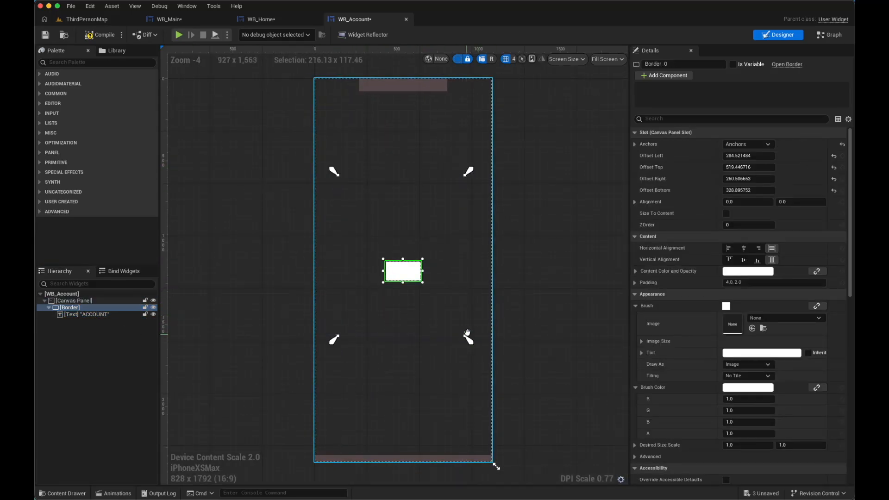
Set the Border's left, top, right and bottom offsets to 0 so it fills its anchor area
left_click(763, 155)
type("0")
key("Tab")
type("0")
key("Tab")
type("0")
key("Tab")
Tint the WB_Account Border's brush black and lower its alpha to make the panel semi-transparent
left_click(760, 353)
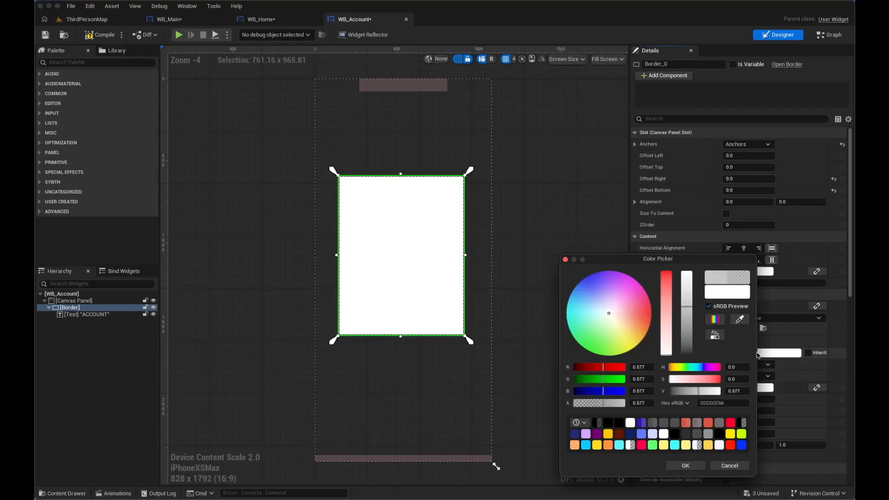
left_click_drag(688, 324, 682, 385)
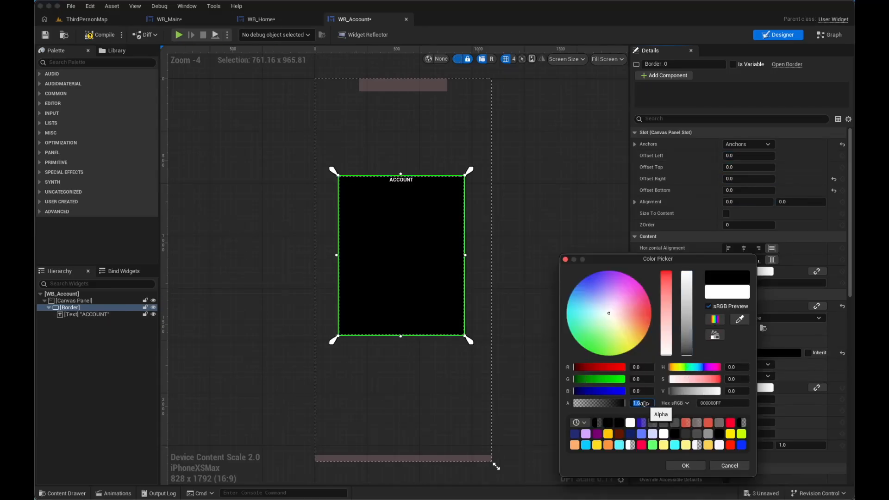
key("Return")
left_click(685, 466)
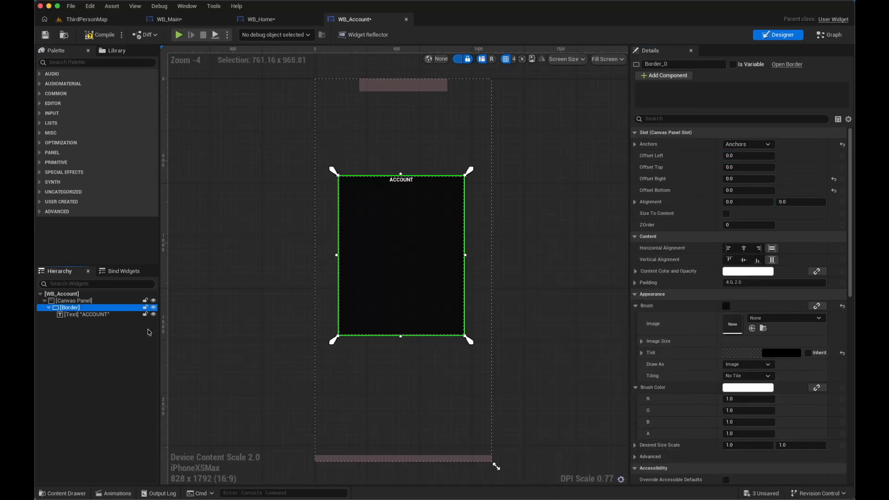
Center the ACCOUNT text horizontally and vertically in the Border and set its font size to 42
left_click(104, 317)
left_click(744, 156)
left_click(744, 167)
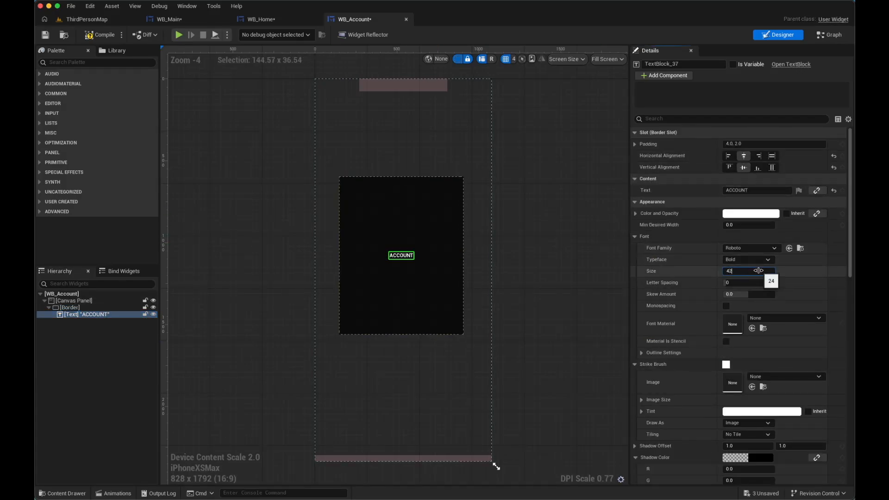
key("Return")
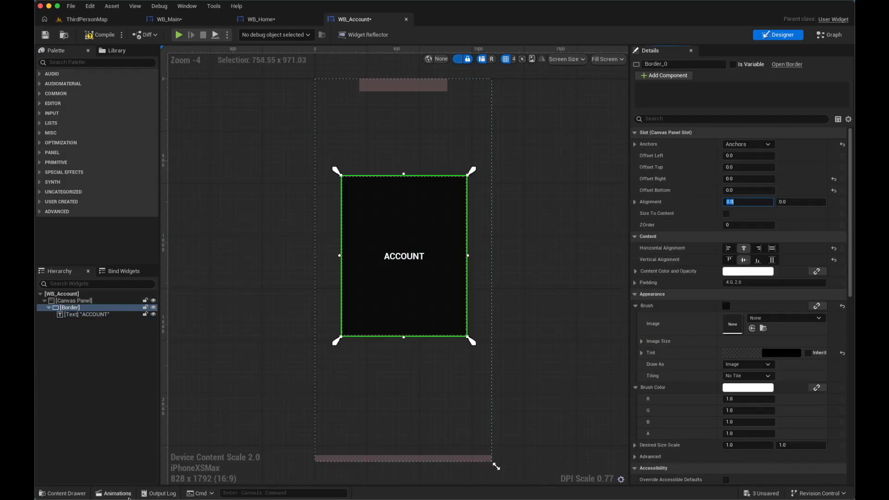
Create an animation named BounceEffect in WB_Account and add a track for the Canvas Panel
left_click(119, 496)
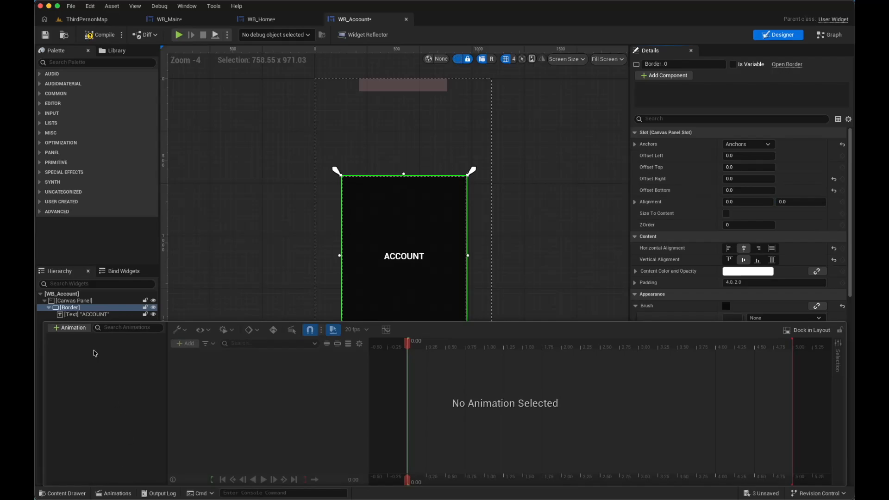
left_click(70, 329)
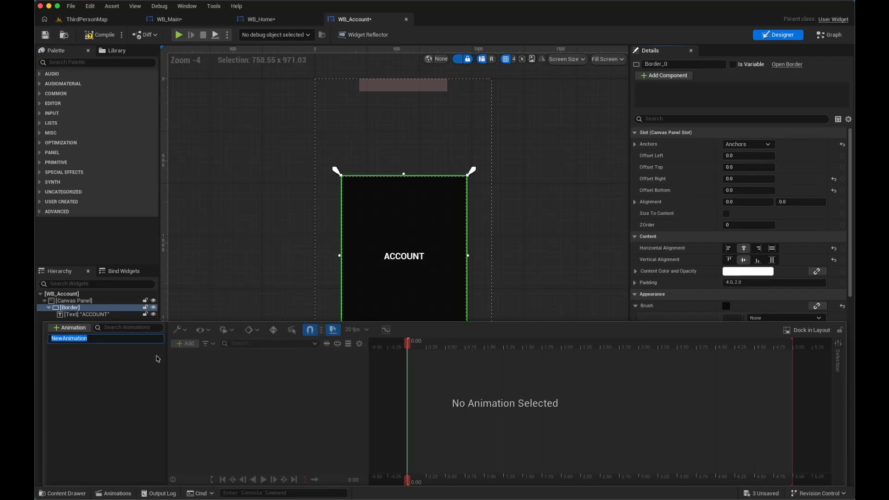
type("BounceEffect")
key("Return")
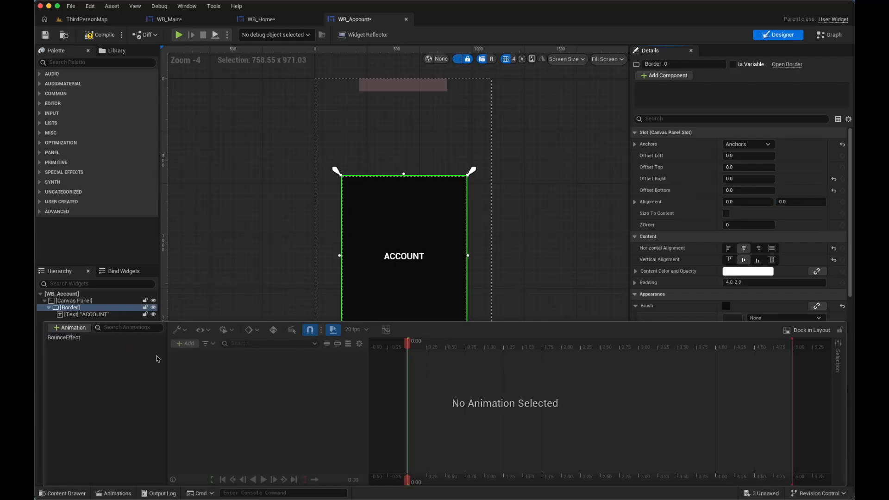
left_click(69, 339)
left_click(74, 301)
left_click(284, 386)
left_click(309, 411)
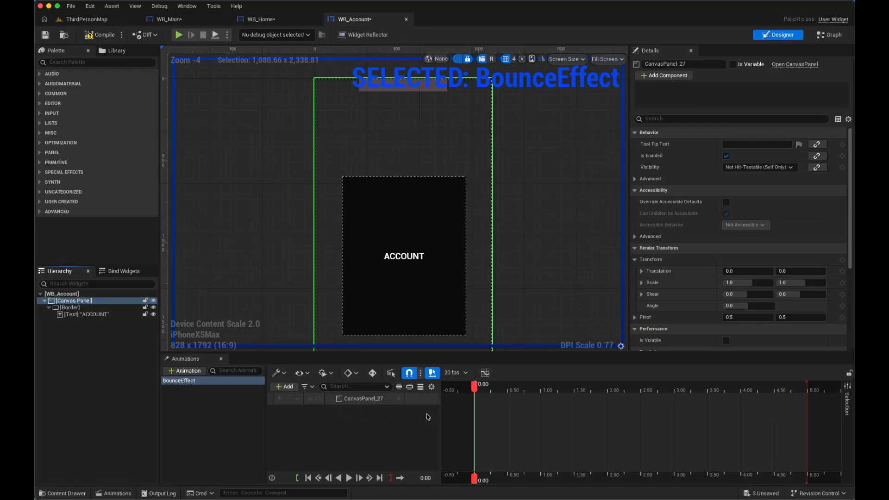
Set the Canvas Panel's X and Y scale to 0.9 and keyframe it at time 0.00
left_click(744, 282)
type("0.9")
left_click(782, 282)
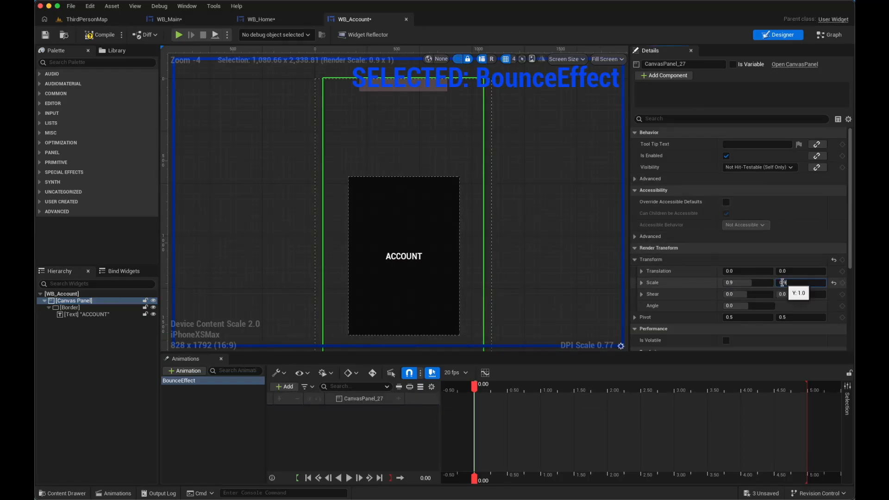
key("Return")
left_click(843, 283)
At 0.10 in BounceEffect, set the Canvas Panel's X and Y scale to 1.2 and keyframe it
left_click_drag(474, 385, 481, 390)
type("1/")
key("BackSpace")
type(".2")
key("Return")
left_click(783, 283)
type("1.2")
key("Return")
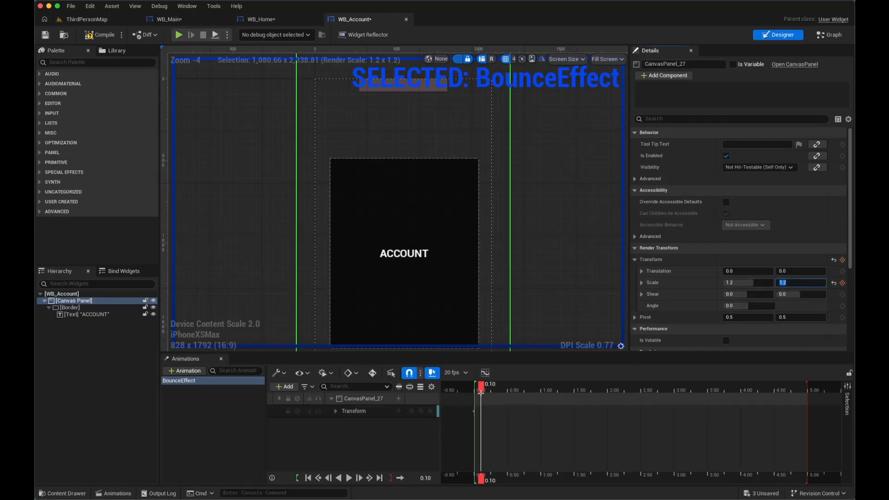
left_click(842, 283)
At 0.25 in BounceEffect, keyframe the Canvas Panel's X and Y scale at 1, and compile and save WB_Account
left_click_drag(482, 388, 491, 390)
left_click(737, 283)
type("1")
left_click(799, 281)
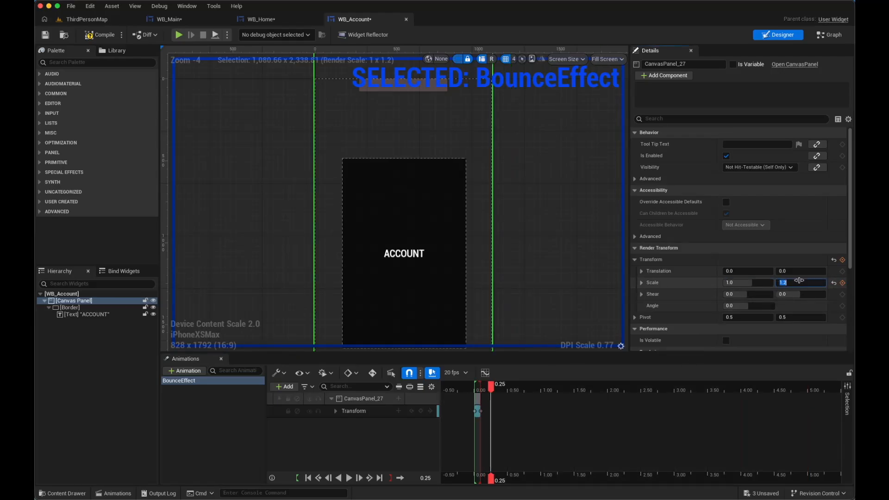
type("1")
left_click(843, 283)
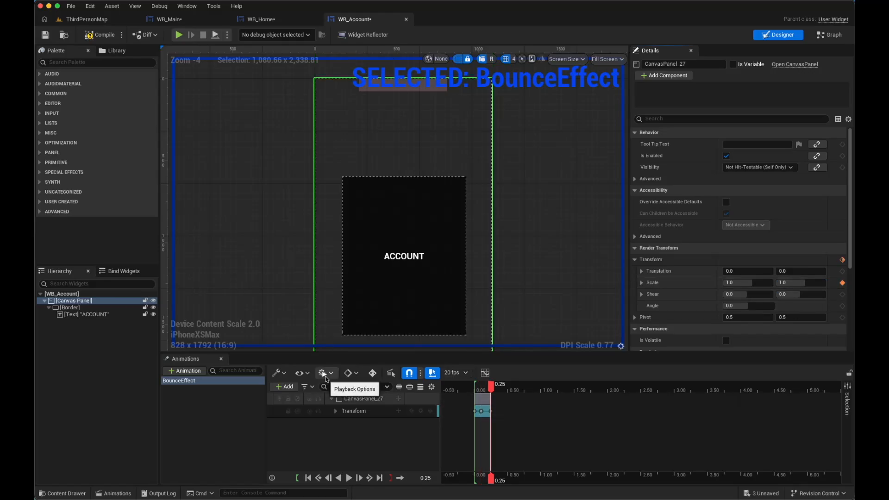
left_click(102, 37)
left_click(44, 34)
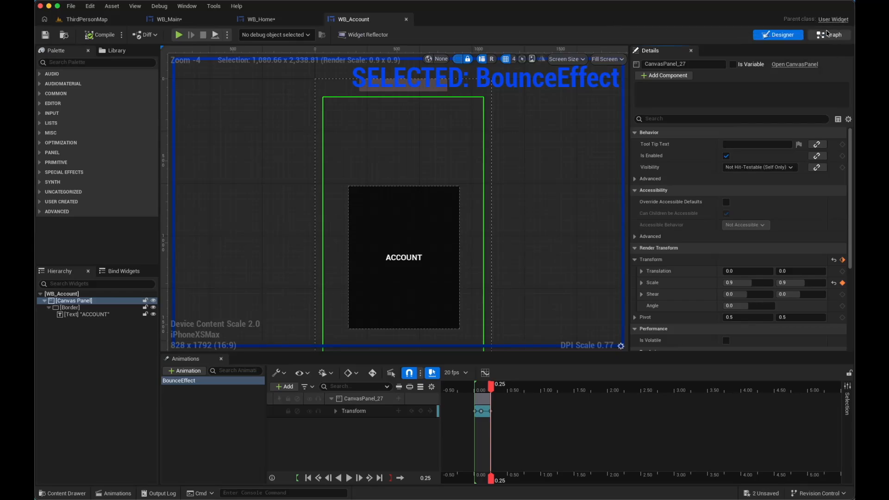
Clear the default nodes from WB_Account's event graph and add a function named PlayBounceAccount
left_click(818, 34)
left_click_drag(422, 145, 621, 377)
key("Delete")
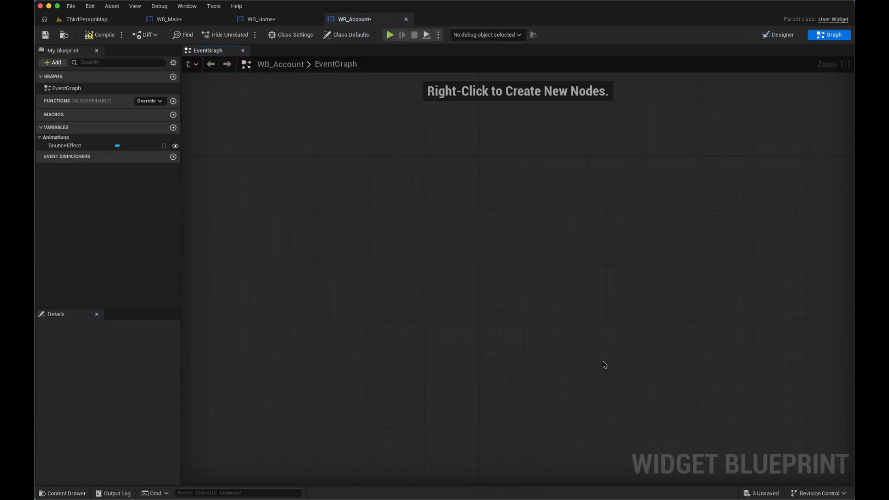
left_click(172, 101)
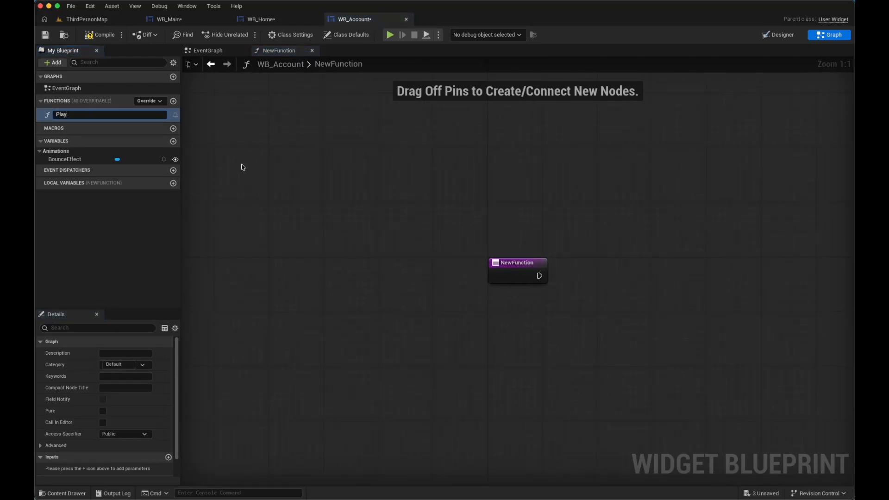
type("PlayBounceAccount")
key("Return")
In PlayBounceAccount, add a Play Animation node that plays BounceEffect, and compile and save the widget
left_click_drag(556, 275, 600, 278)
type("play an")
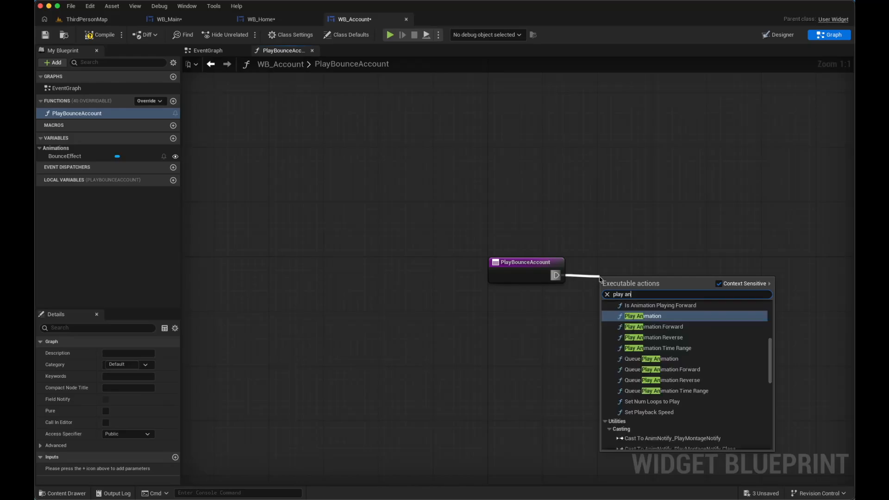
left_click(643, 315)
left_click_drag(65, 157, 605, 327)
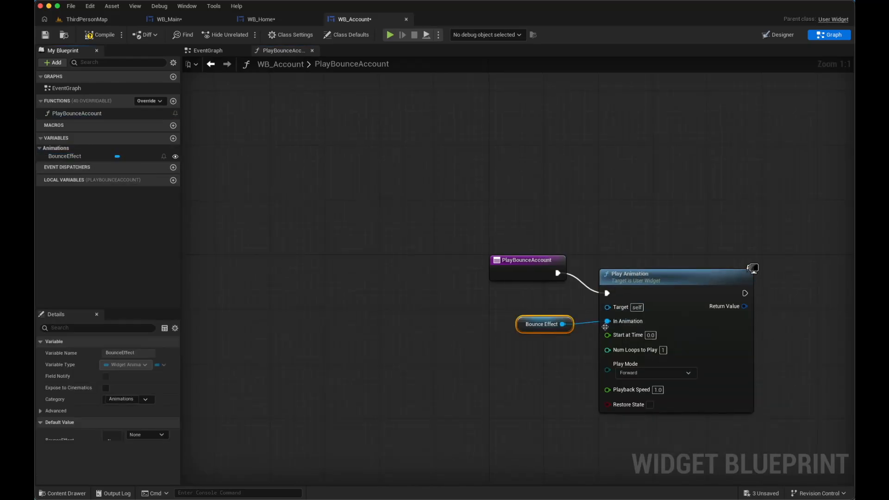
left_click(103, 36)
left_click(47, 36)
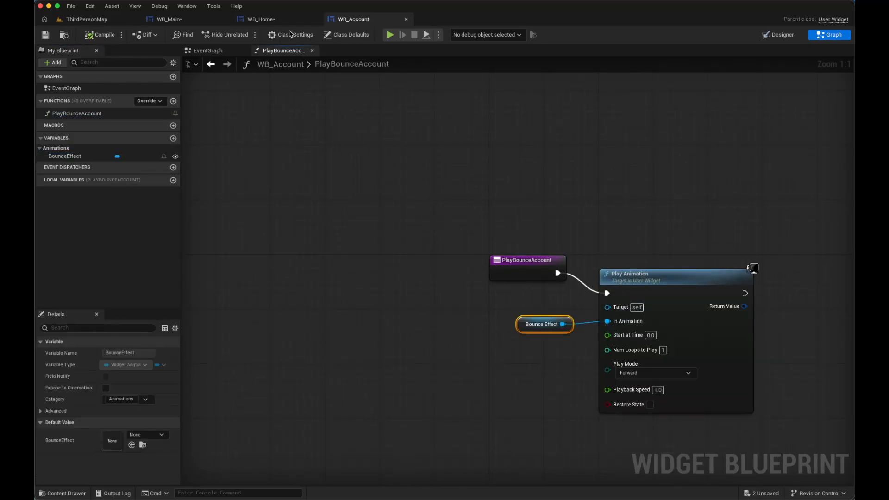
In WB_Main's event graph, call Play Bounce Account on WB_Account at the end of the account button's click chain
left_click(265, 19)
left_click(169, 19)
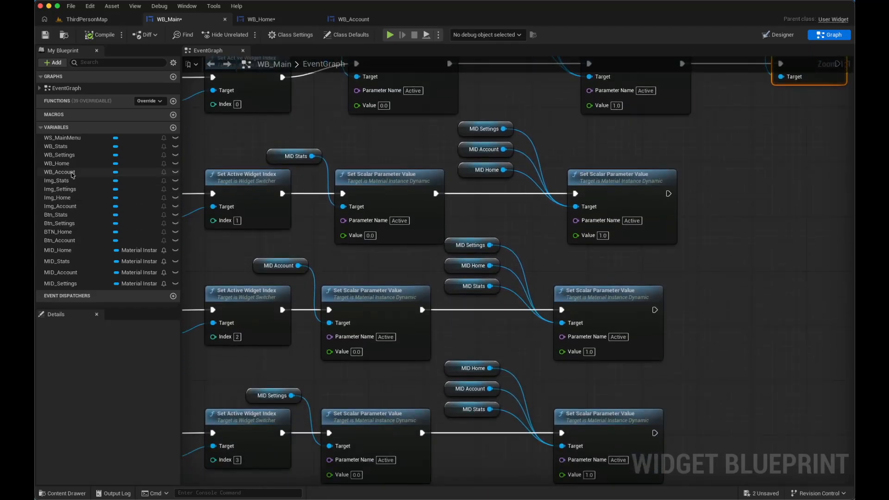
left_click_drag(59, 172, 785, 296)
left_click(755, 293)
type("playb")
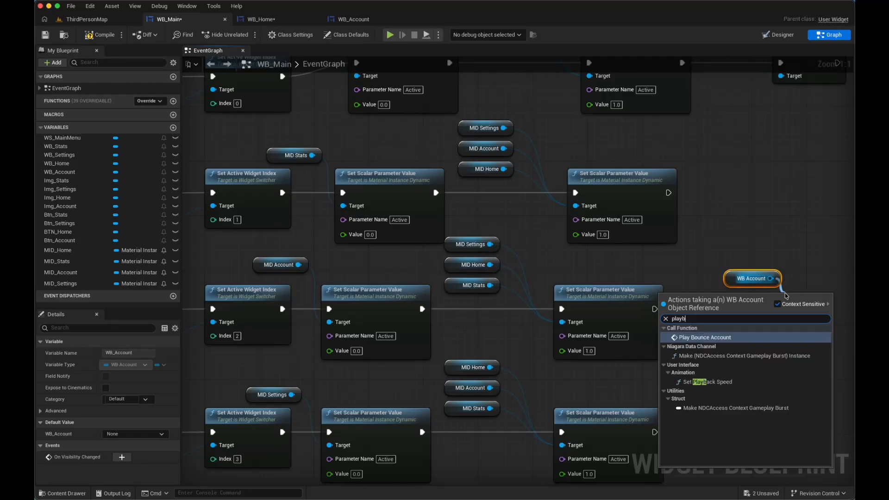
key("Return")
left_click_drag(655, 309, 787, 315)
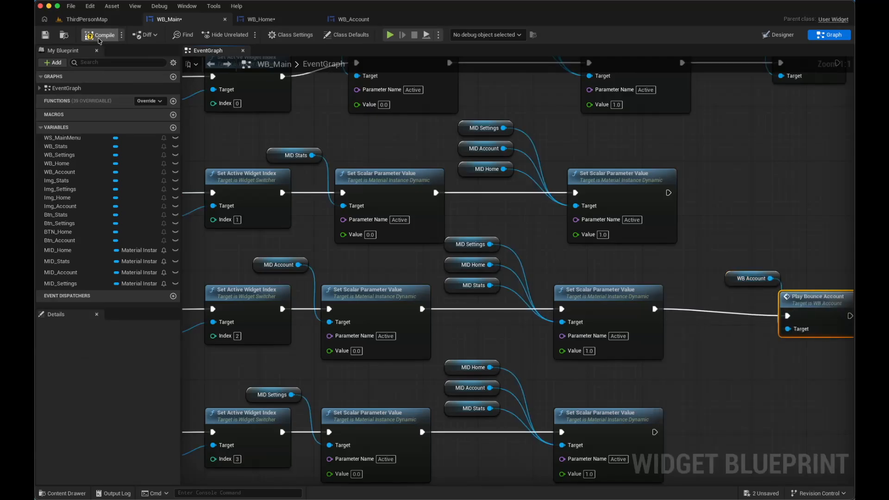
scroll(510, 217, "right", 5)
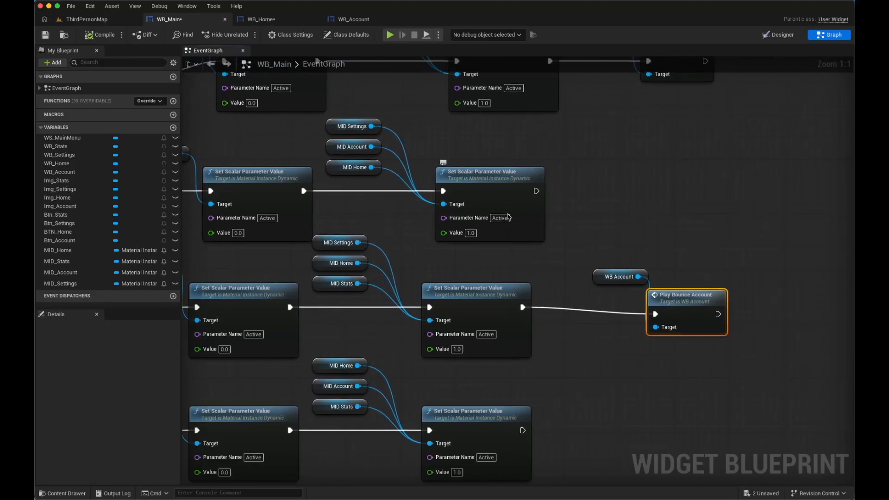
Play ThirdPersonMap and switch repeatedly between the Account and PLAY tabs to check their bounce animations, and stop the game
left_click(103, 20)
left_click(248, 35)
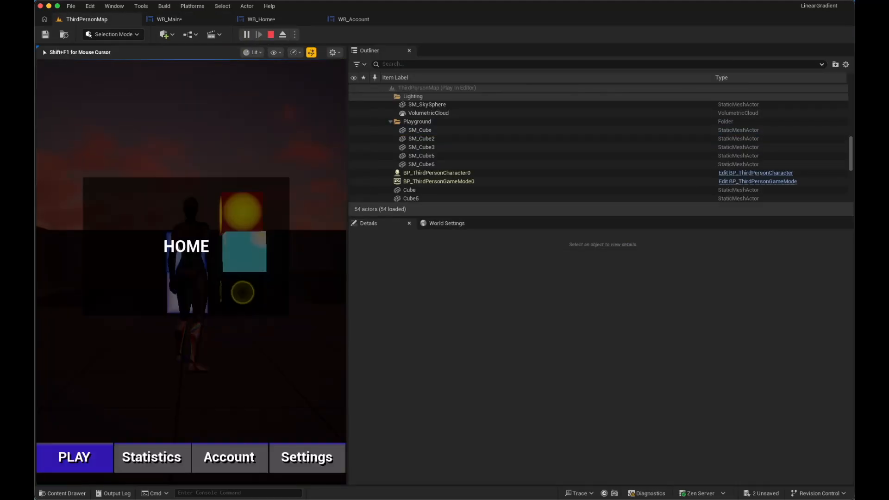
left_click(240, 459)
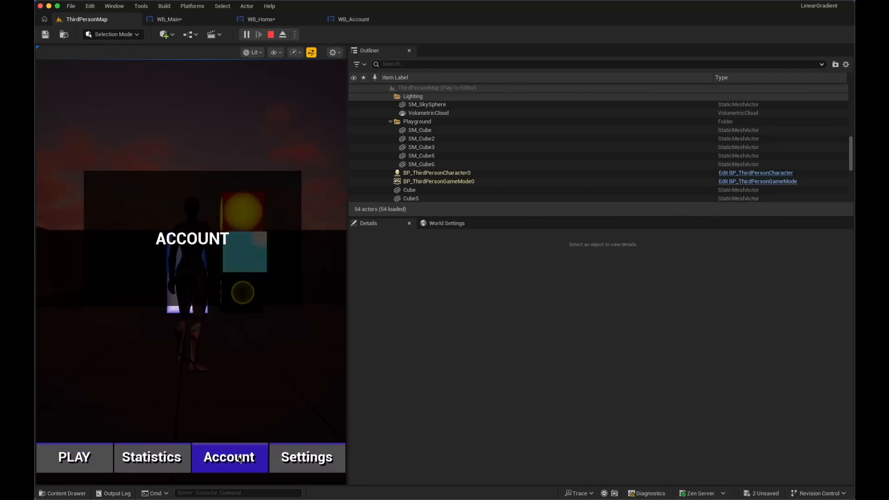
left_click(94, 455)
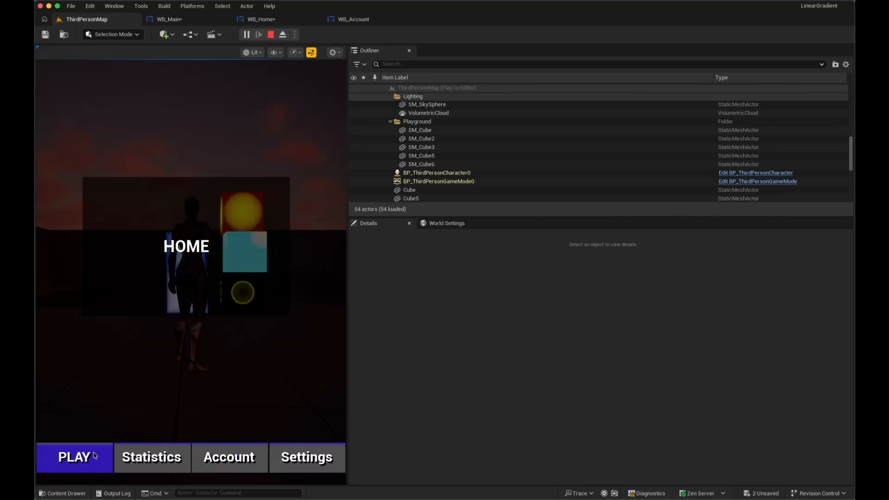
left_click(235, 461)
left_click(75, 459)
left_click(209, 459)
left_click(91, 459)
left_click(271, 35)
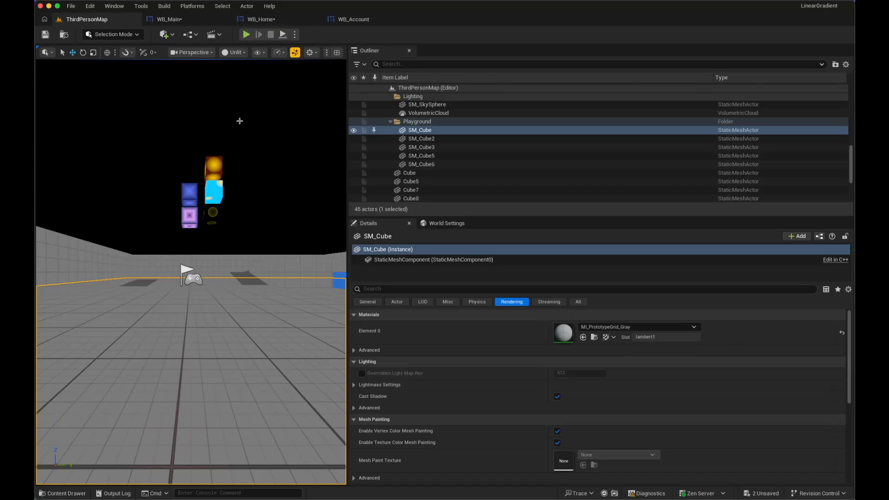
Open the WB_Settings widget and wrap its SETTINGS text in a Border
key("ctrl+space")
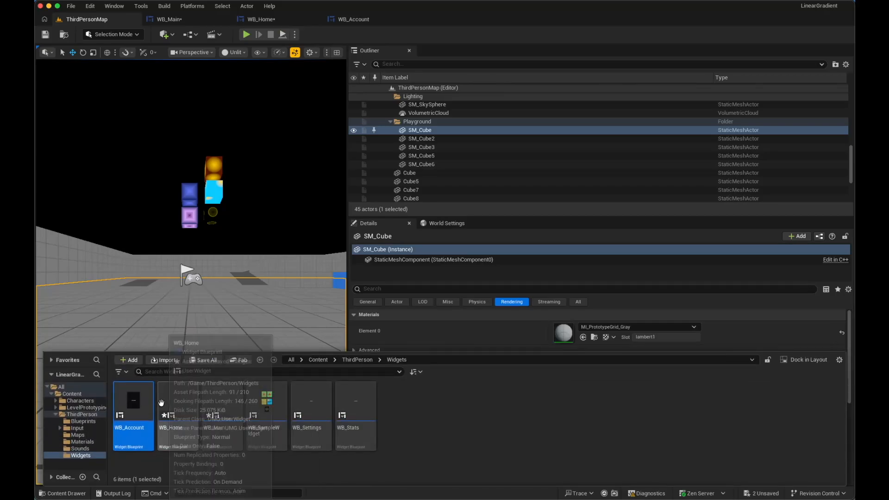
double_click(319, 402)
right_click(86, 314)
left_click(91, 323)
left_click(75, 309)
Tint the WB_Settings Border's brush black with an alpha of 0.5
scroll(767, 278, "down", 5)
left_click(763, 277)
left_click_drag(691, 332, 691, 367)
type("0.5")
key("Return")
left_click(687, 466)
Spread the Border's anchors into a rectangle around the middle of the WB_Settings canvas and set all four offsets to 0
left_click_drag(387, 195, 373, 155)
left_click_drag(421, 219, 439, 245)
scroll(751, 169, "up", 5)
left_click(751, 155)
type("0")
key("Tab")
type("0")
key("Tab")
type("0")
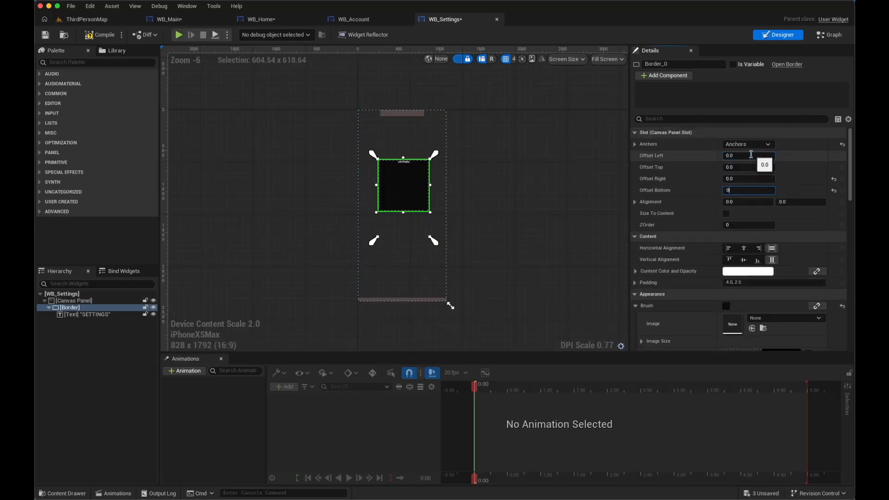
key("Tab")
Center the SETTINGS text horizontally and vertically in the Border and set its font size to 42
left_click(84, 315)
left_click(744, 167)
left_click(744, 155)
left_click(748, 271)
type("42")
key("Return")
Create an animation named SlideUp in WB_Settings and add a track for the Canvas Panel
left_click(184, 371)
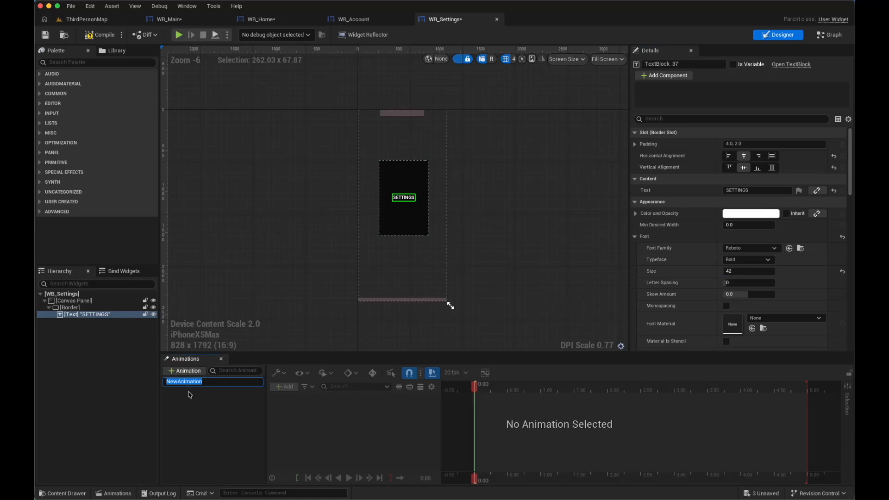
type("SlideUp")
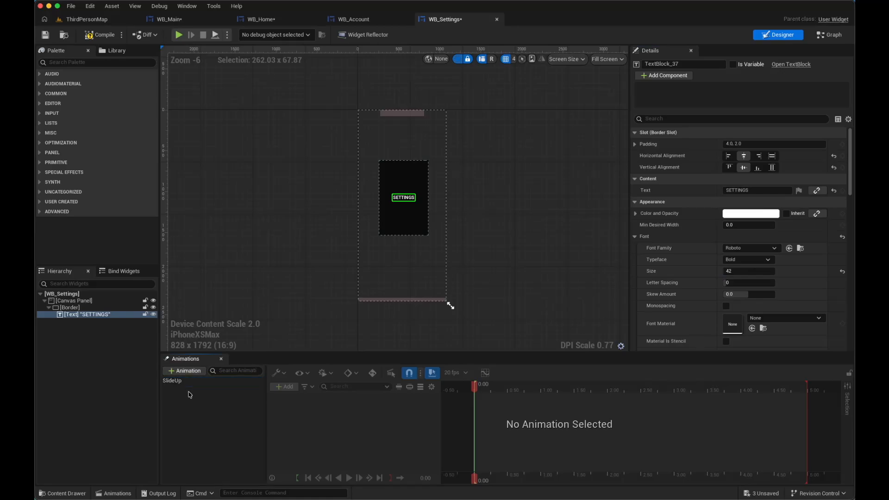
key("Return")
left_click(68, 302)
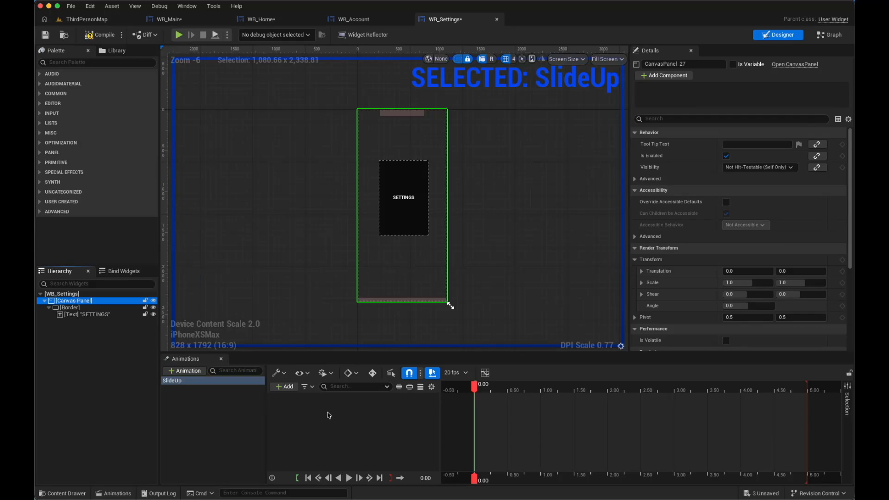
left_click(288, 387)
left_click(295, 409)
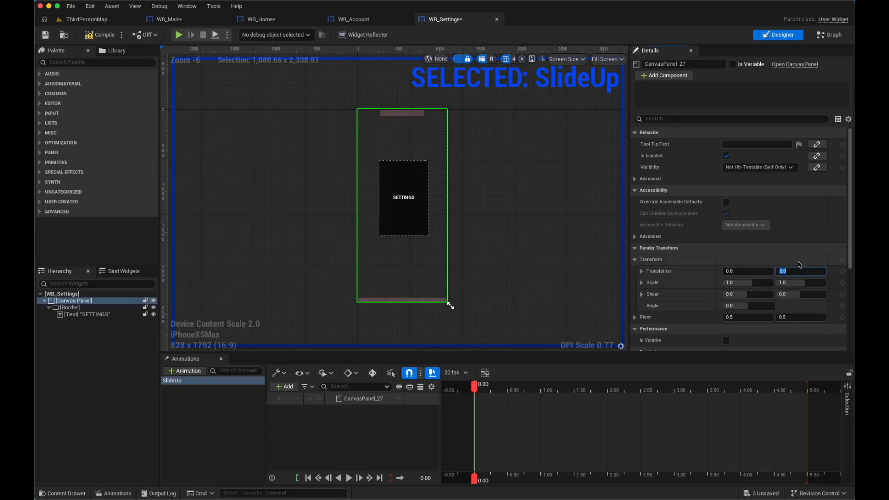
Keyframe the Canvas Panel's vertical translation at 500 at time 0.00 in the SlideUp animation
type("5")
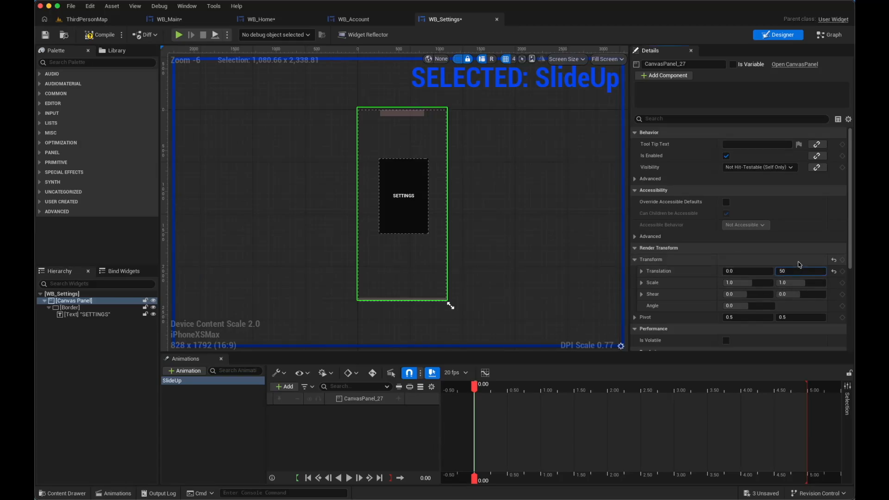
key("Return")
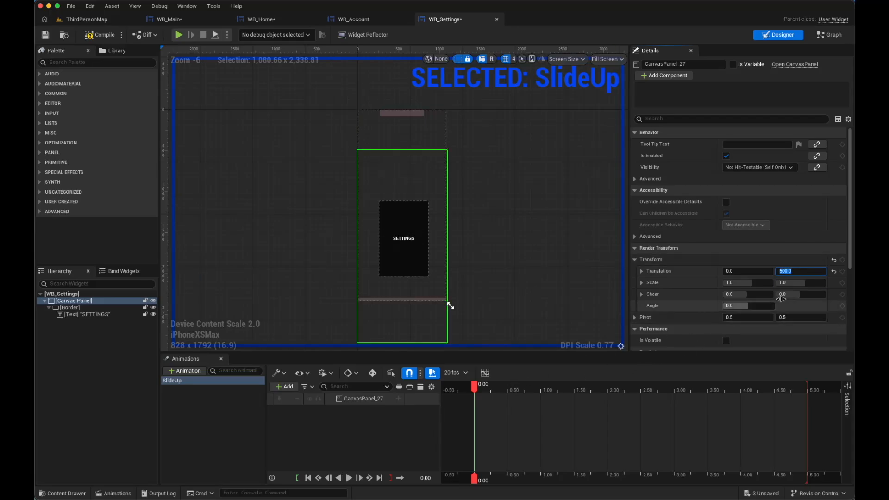
left_click(843, 271)
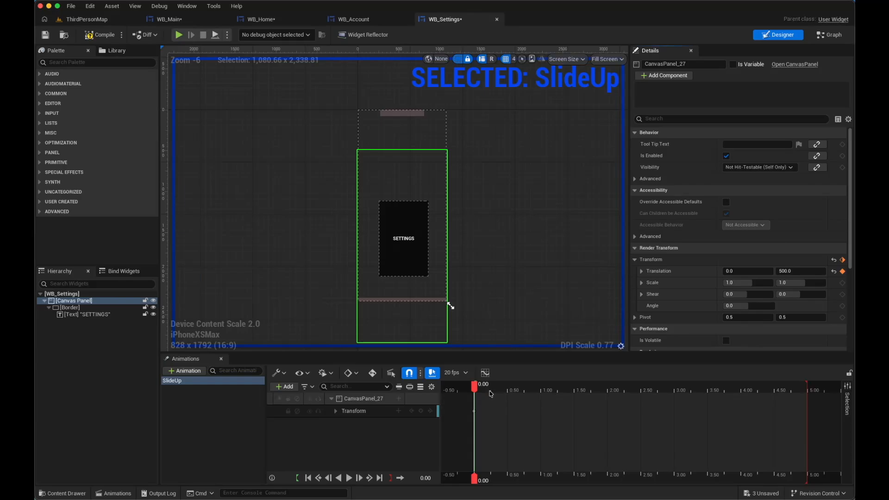
Keyframe the Canvas Panel's vertical translation at -100 at time 0.10 in SlideUp
left_click_drag(475, 391, 481, 391)
left_click(806, 271)
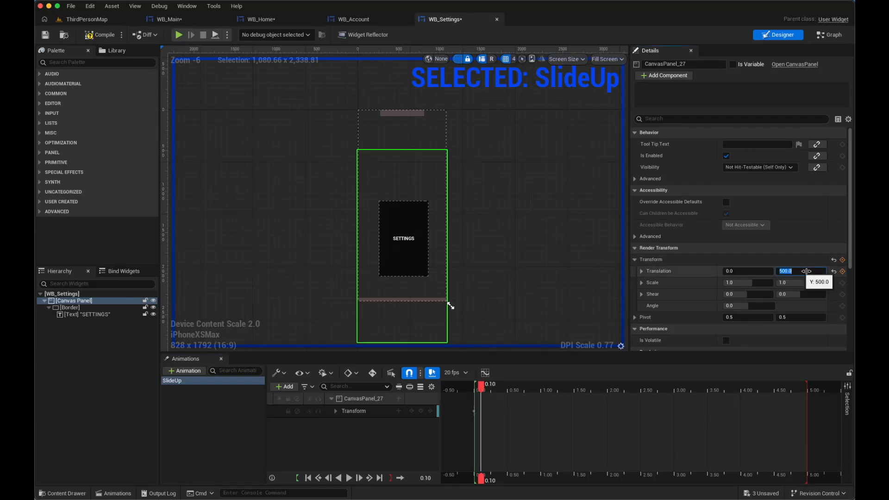
type("-100")
key("Return")
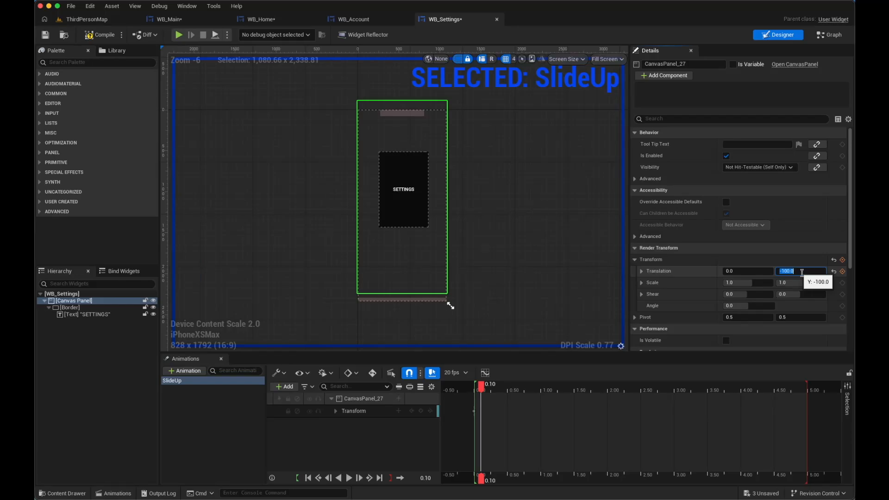
left_click(843, 271)
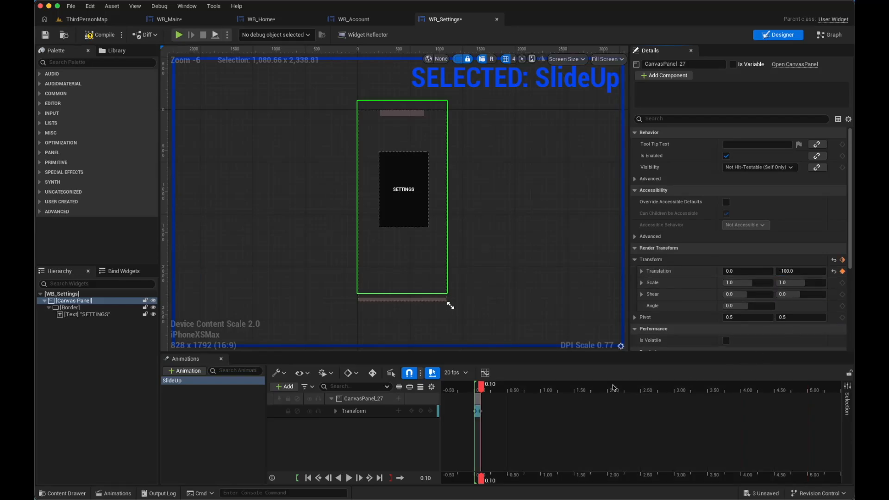
Try setting the Canvas Panel's vertical translation to 0 at time 0.15
left_click(485, 389)
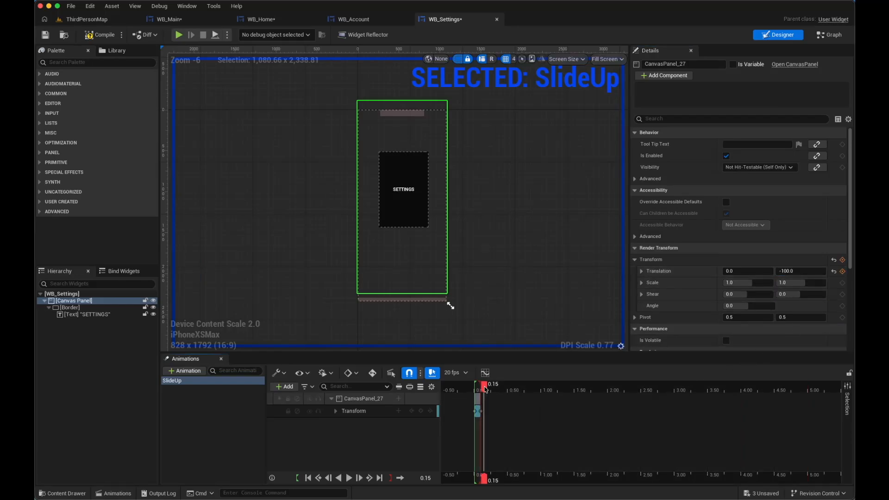
left_click(803, 272)
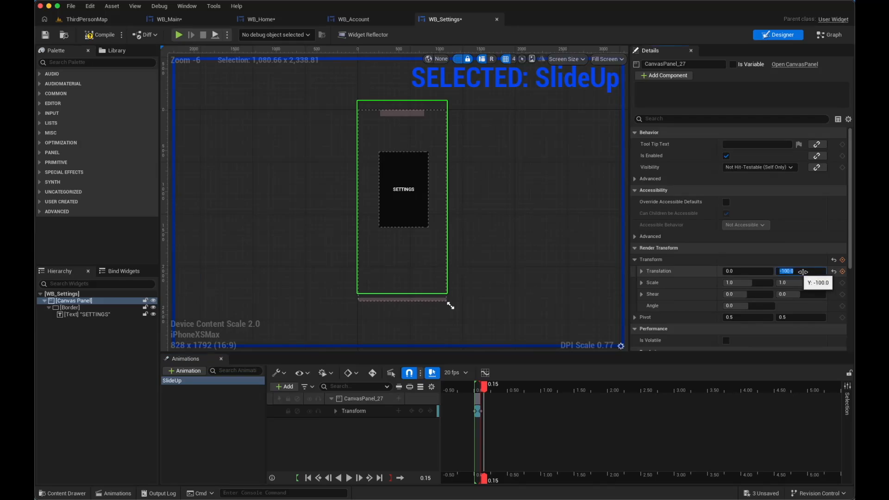
type("0")
key("Return")
Add a track for the SETTINGS text block to the SlideUp animation
left_click(187, 382)
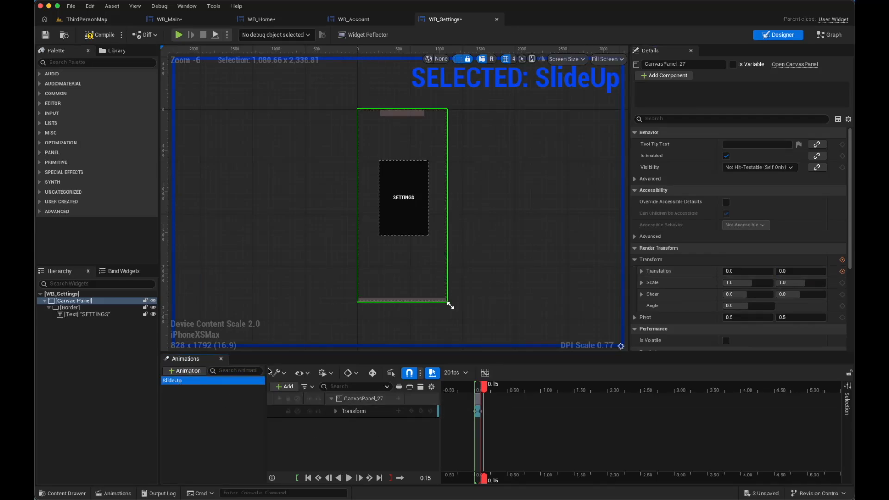
left_click(73, 315)
left_click(286, 387)
left_click(330, 411)
left_click(380, 426)
Keyframe the SETTINGS text's vertical translation at 100 at time 0.00
left_click(474, 389)
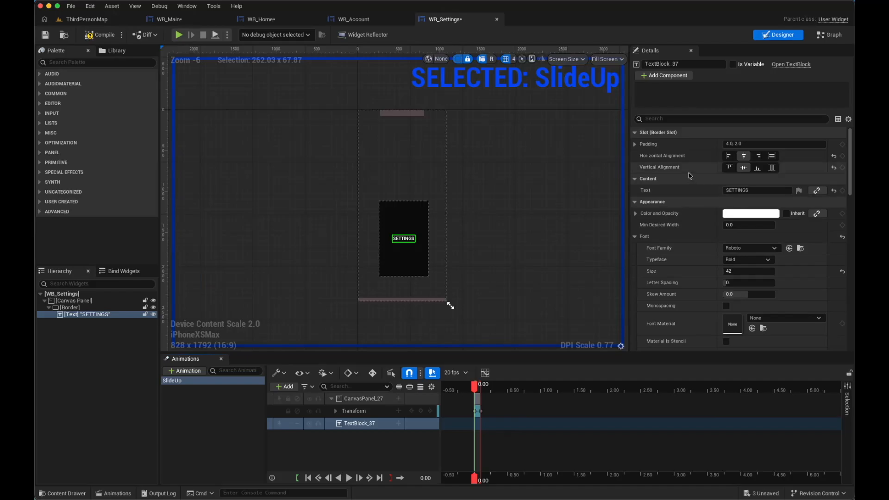
scroll(735, 243, "down", 2)
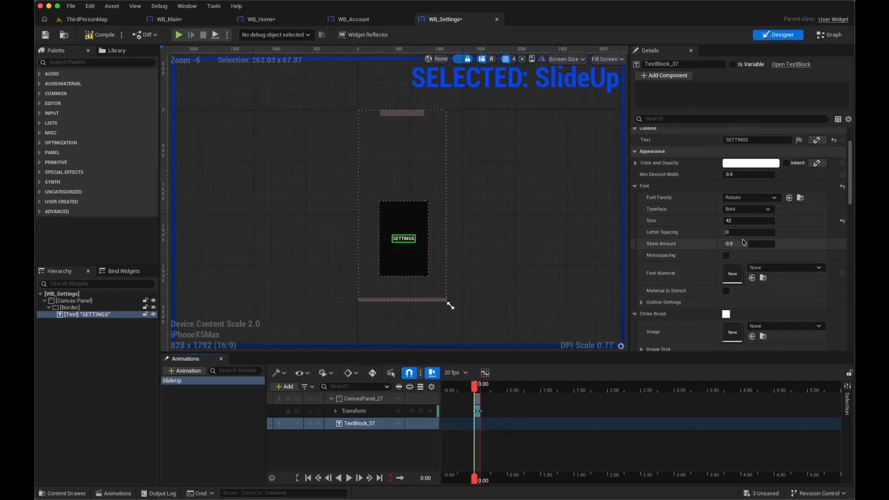
scroll(736, 243, "up", 2)
scroll(649, 196, "down", 10)
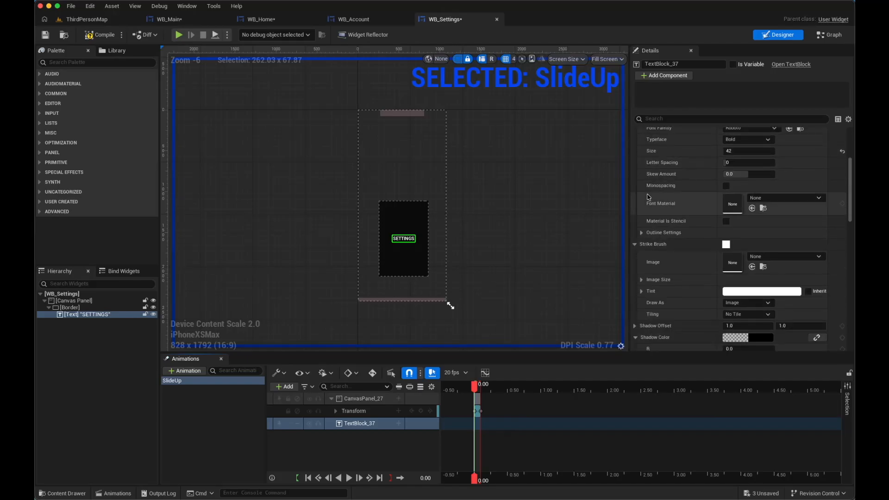
scroll(721, 196, "down", 8)
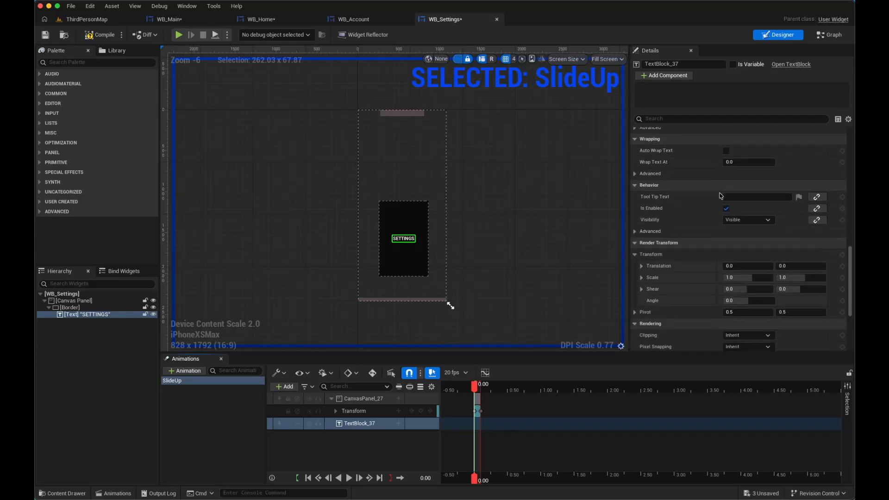
left_click(792, 192)
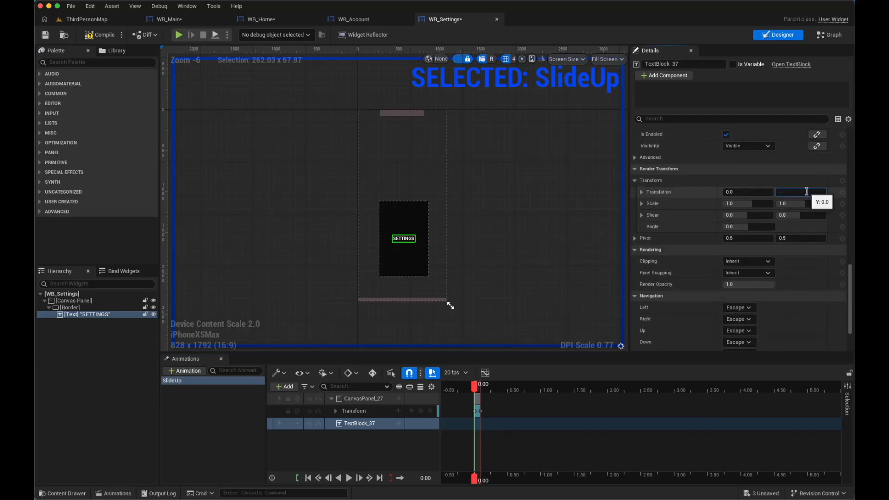
type("100")
key("Return")
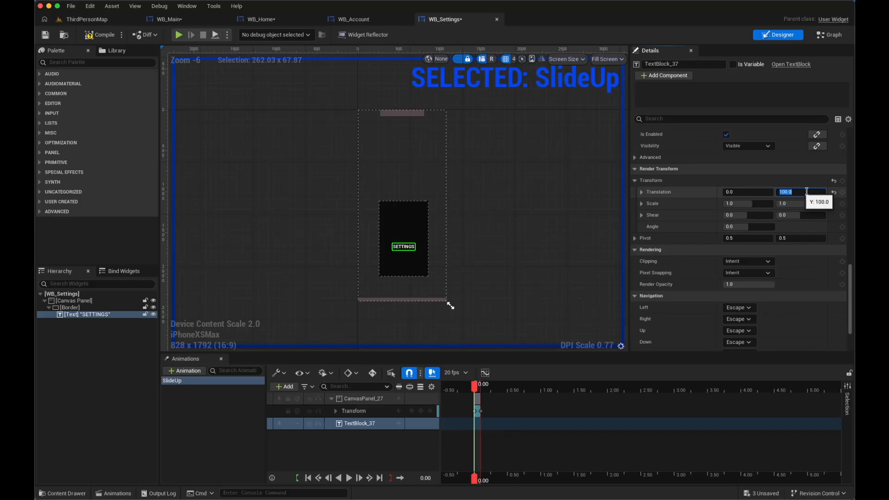
left_click(842, 192)
Keyframe the SETTINGS text's vertical translation at -50 at time 0.10
left_click(478, 390)
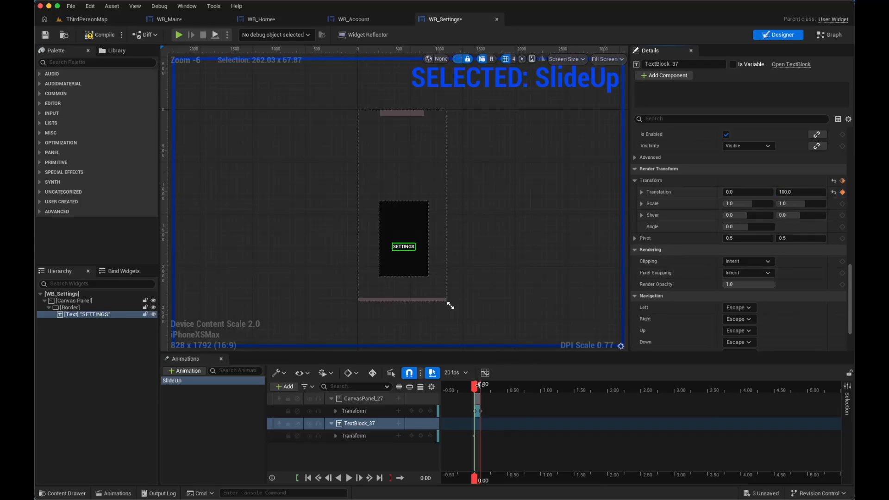
left_click_drag(480, 391, 482, 392)
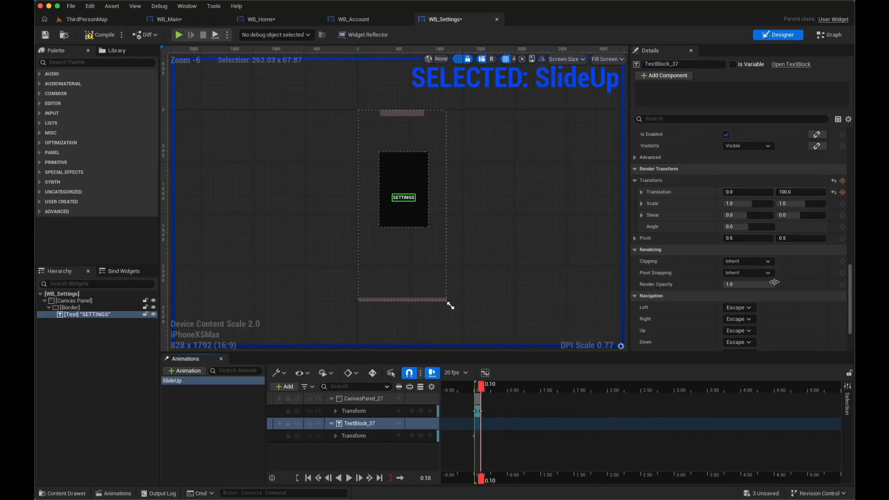
left_click(807, 192)
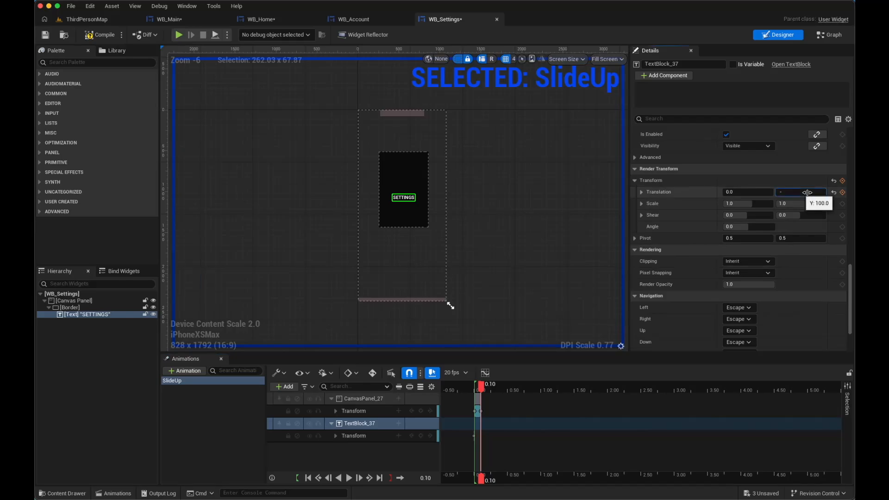
type("-50")
key("Return")
left_click(843, 192)
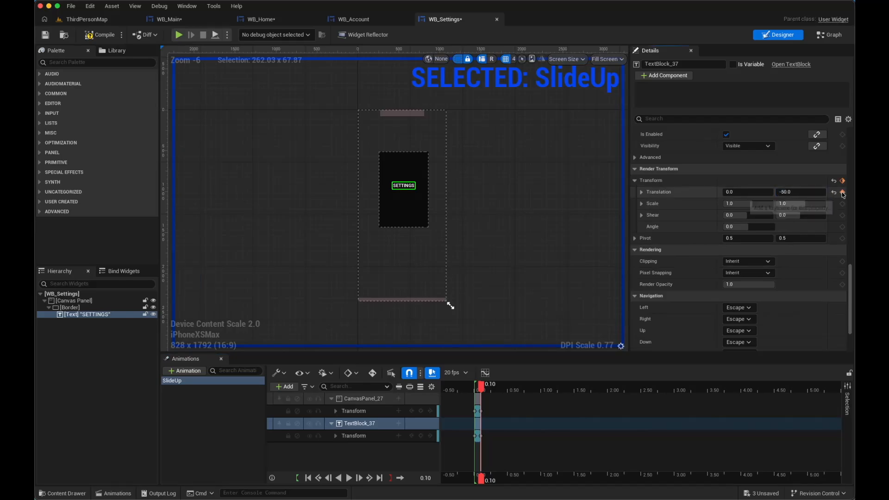
Keyframe the SETTINGS text's vertical translation at 0 at time 0.15
left_click(484, 389)
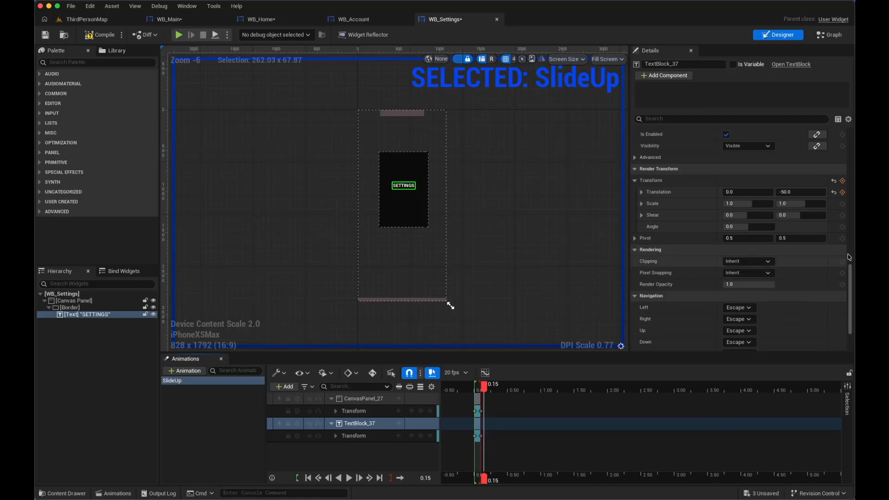
left_click(804, 192)
type("0")
key("Return")
left_click(842, 192)
Keyframe the Canvas Panel's vertical translation at 0 at time 0.15, and compile and save WB_Settings
left_click(356, 410)
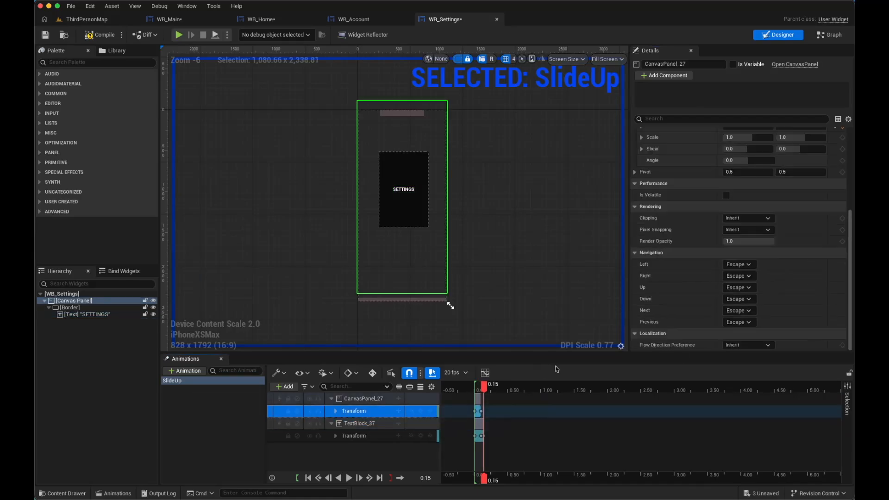
left_click(796, 271)
type("00.0")
key("Return")
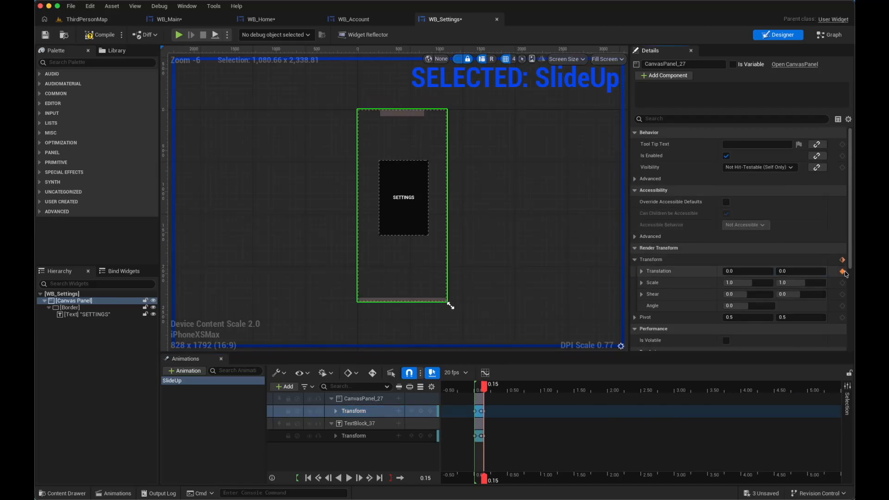
left_click(99, 35)
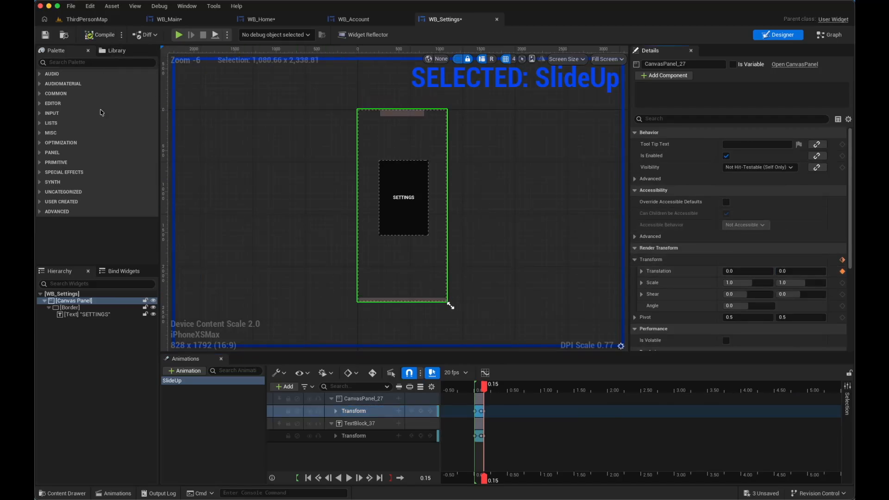
key("ctrl+s")
Delete the default Pre Construct, Construct and Tick event nodes from the WB_Settings event graph
left_click(829, 35)
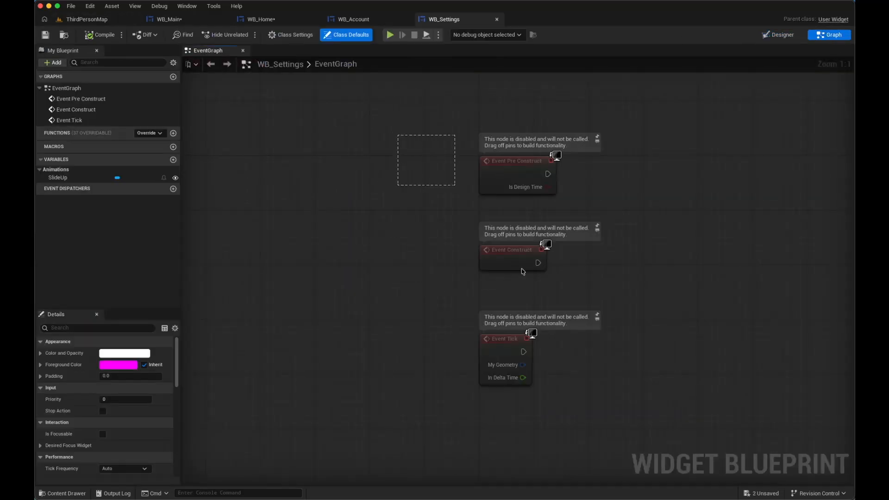
left_click_drag(512, 256, 610, 408)
key("Delete")
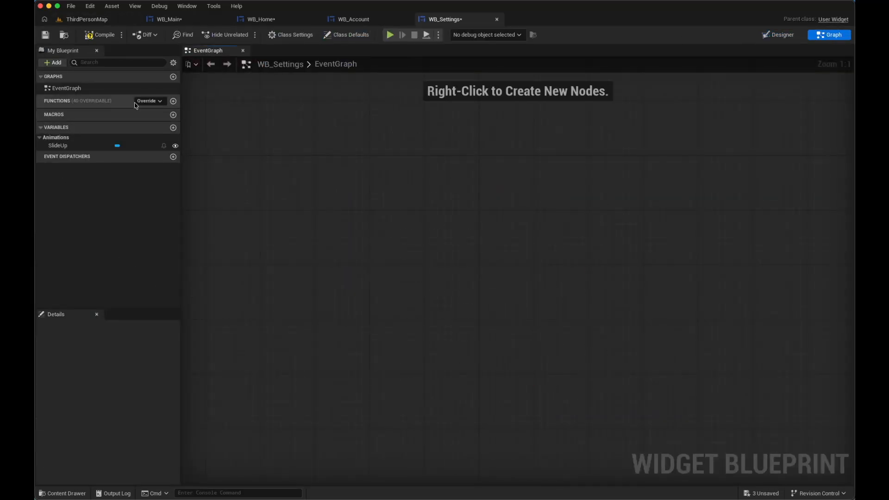
Create a function named PlaySlideSettings in WB_Settings
left_click(174, 101)
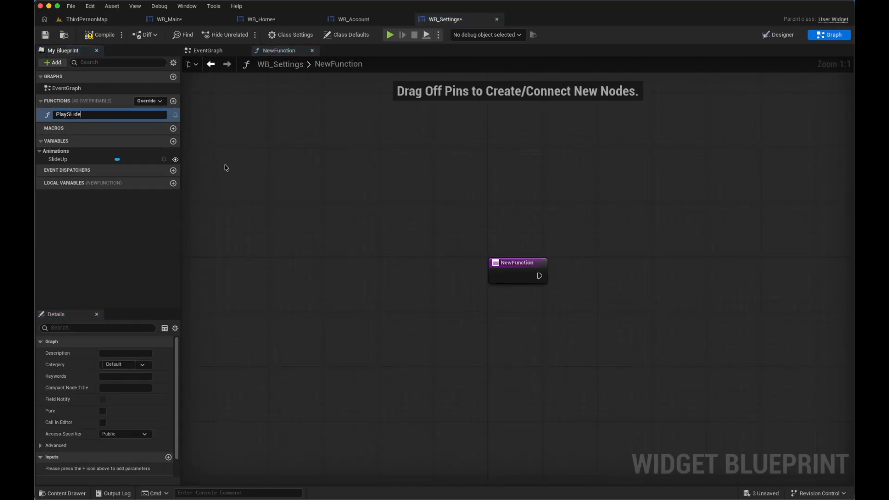
type("PlaySlideSettings")
key("Return")
Add a Play Animation node after the PlaySlideSettings entry and feed the SlideUp variable into its In Animation input
left_click_drag(550, 276, 580, 275)
type("play ani")
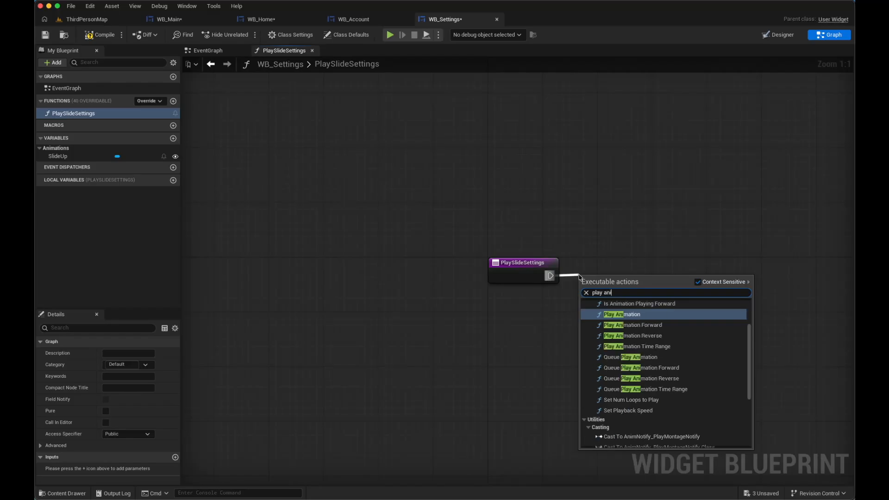
key("Return")
left_click_drag(122, 157, 590, 329)
left_click(529, 333)
Place a WB_Settings variable reference in the WB_Main event graph near the end of the Btn_Settings clicked chain
left_click(269, 20)
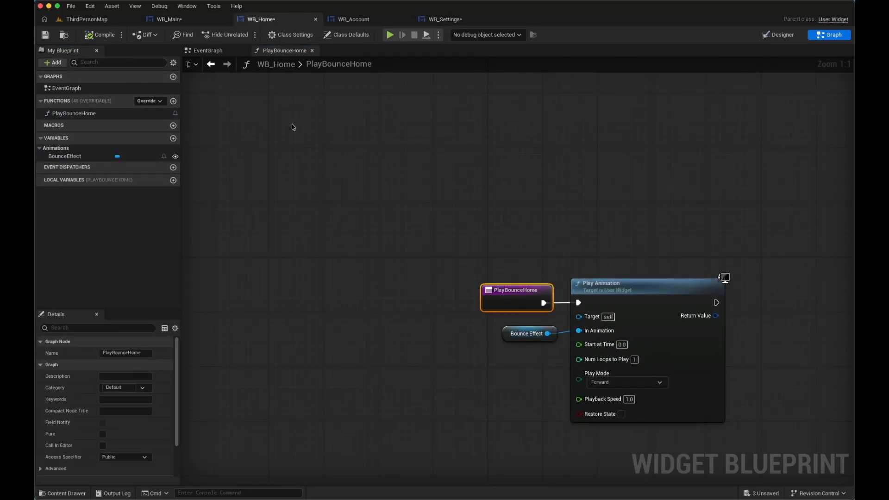
left_click(178, 21)
scroll(562, 222, "down", 2)
scroll(561, 223, "left", 3)
scroll(562, 222, "up", 2)
scroll(562, 222, "left", 1)
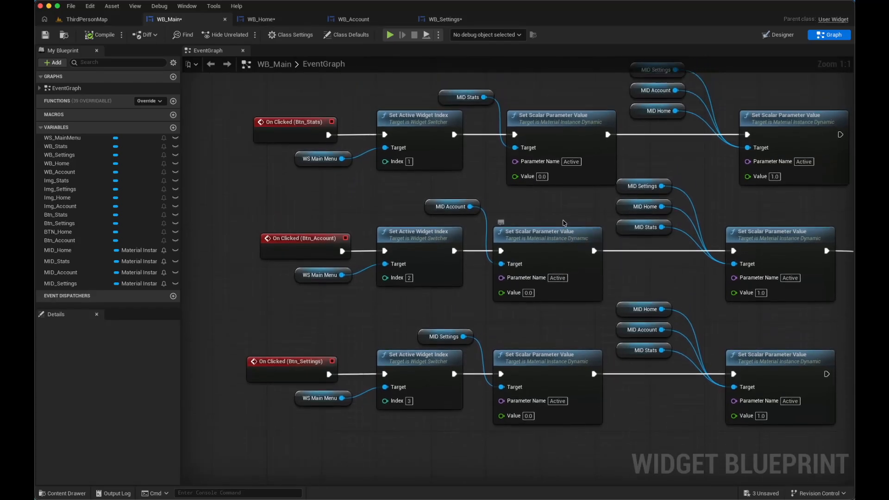
scroll(563, 223, "right", 6)
scroll(562, 222, "down", 2)
scroll(557, 218, "right", 5)
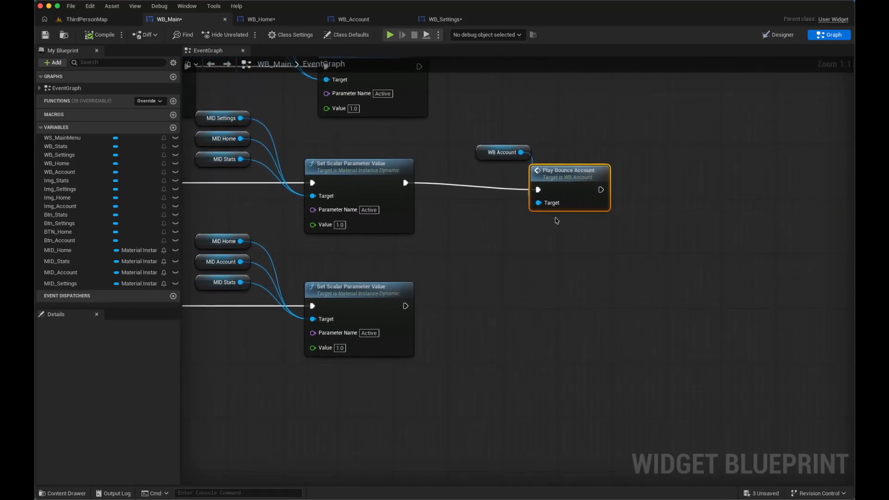
left_click_drag(74, 156, 432, 279)
Call PlaySlideSettings on the WB_Settings reference and connect it after the Btn_Settings chain's last Set Scalar Parameter Value node
left_click_drag(473, 281, 503, 308)
type("play")
key("Return")
left_click_drag(406, 305, 504, 327)
Run ThirdPersonMap in play mode, open the in-game menu and visit the Statistics, Home, Account and Settings pages to test their animations
left_click(95, 19)
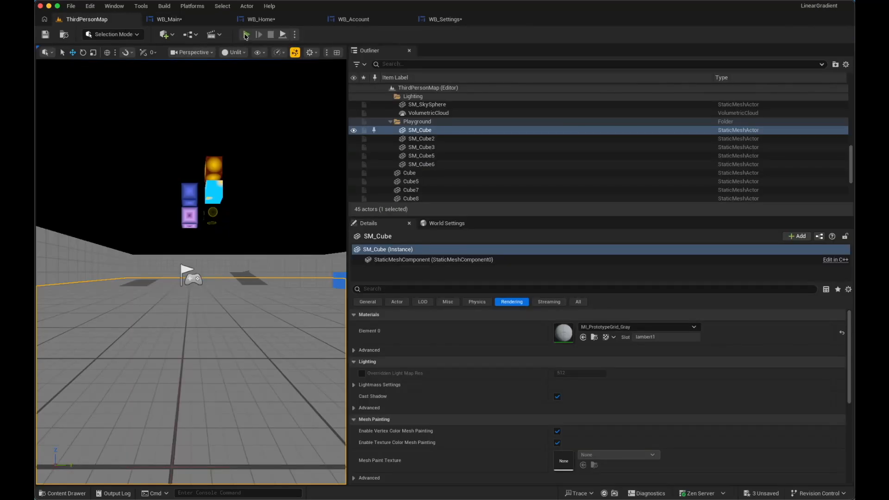
left_click(246, 36)
left_click(211, 164)
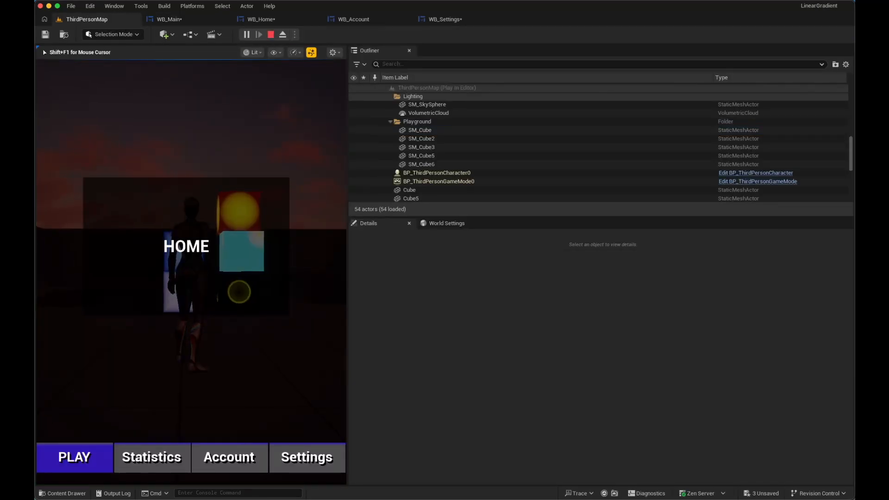
left_click(174, 459)
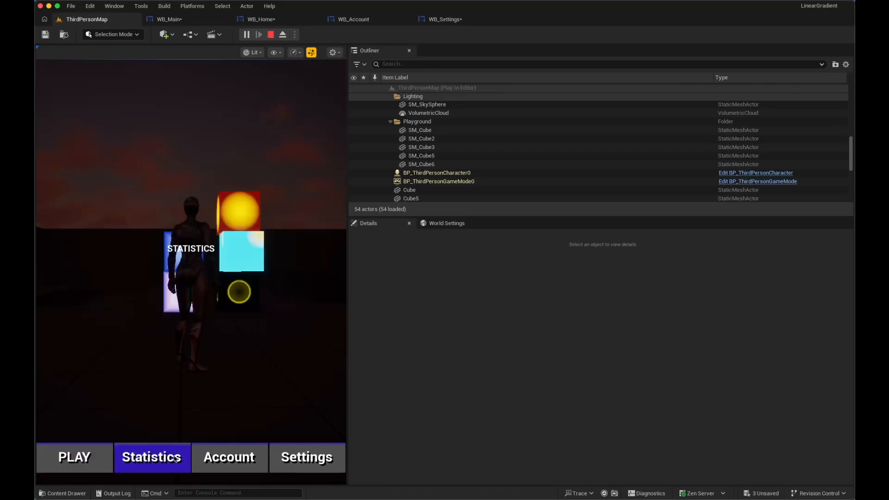
left_click(80, 459)
left_click(208, 458)
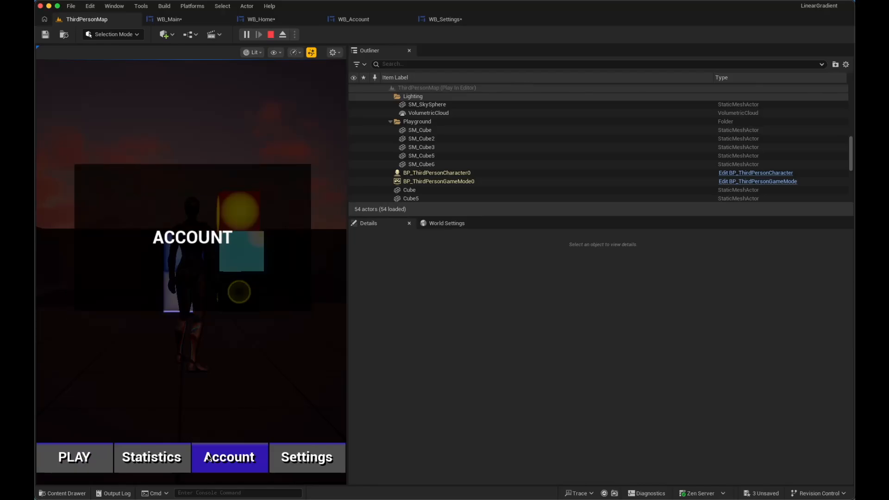
left_click(121, 459)
left_click(84, 458)
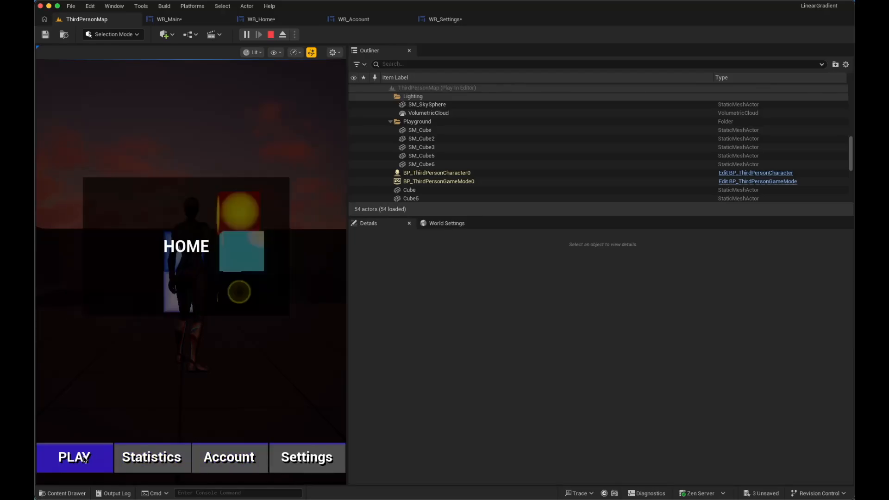
left_click(222, 460)
left_click(294, 458)
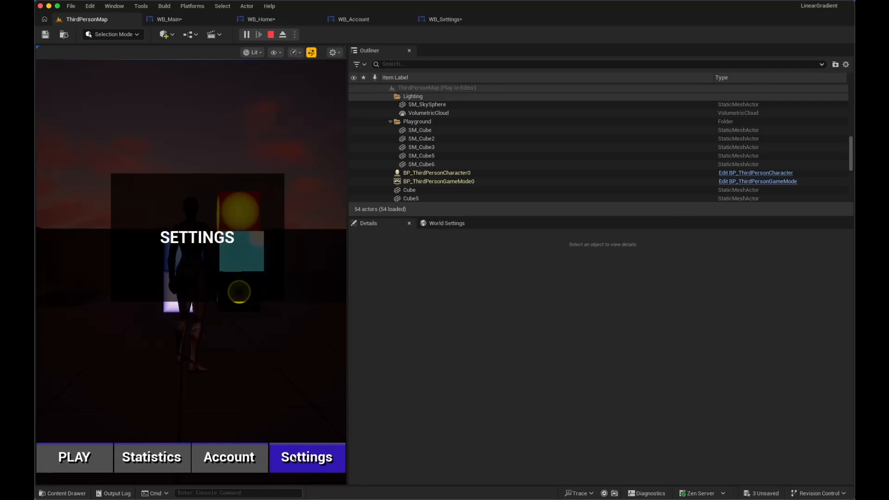
Alternate repeatedly between the Account and Settings pages to compare the bounce and slide-up animations, and end the play session
left_click(229, 459)
left_click(293, 459)
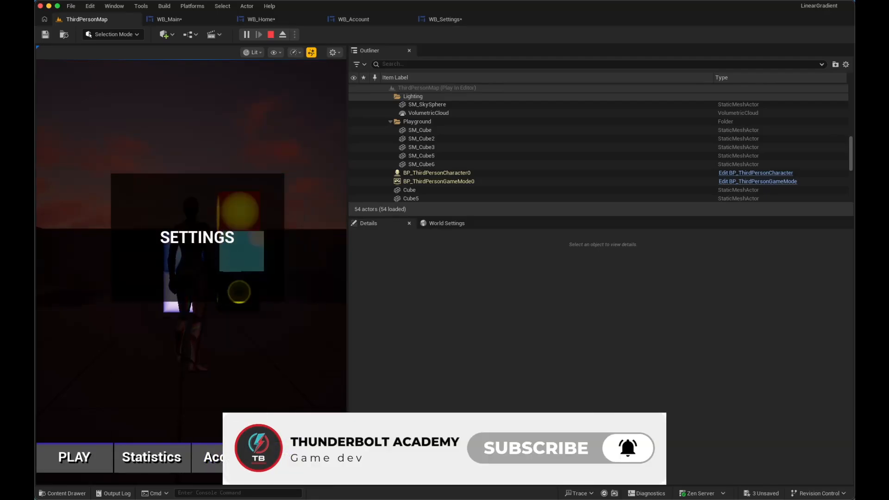
left_click(237, 459)
left_click(307, 459)
left_click(229, 458)
left_click(279, 460)
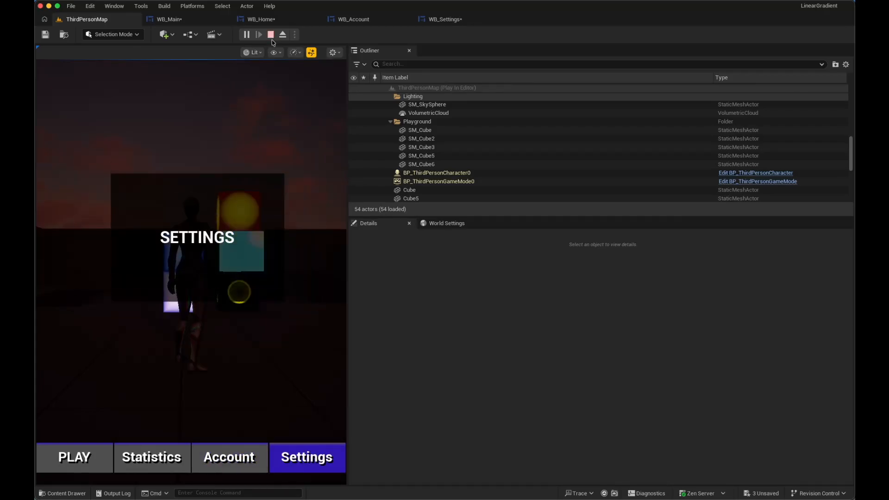
left_click(271, 36)
Set the Playback Speed of the Play Animation node in WB_Settings' PlaySlideSettings function to 0.1, and compile and save the widget
left_click(442, 19)
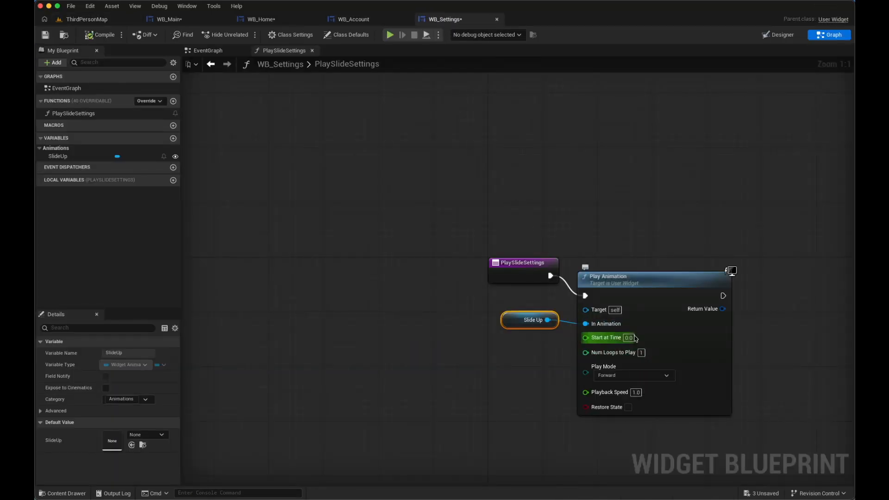
left_click(633, 392)
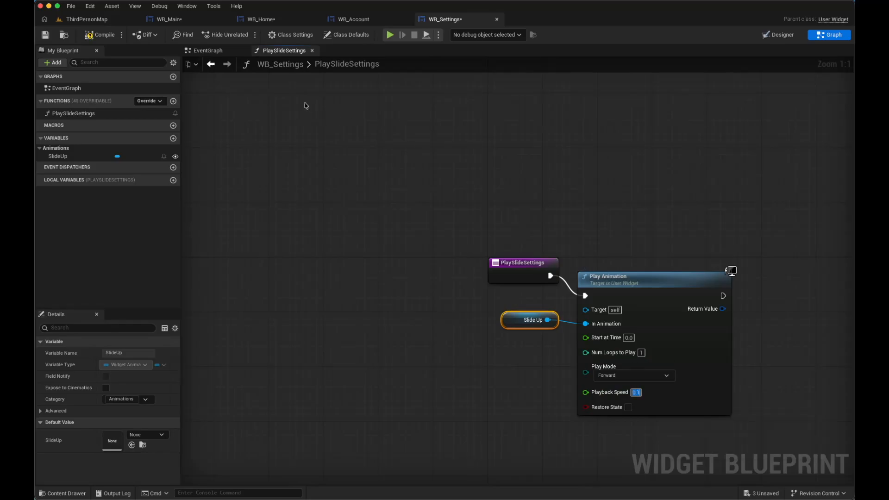
left_click(92, 35)
left_click(45, 36)
Run ThirdPersonMap again, open the in-game menu and show the Settings page to check the slowed slide-up animation
left_click(107, 19)
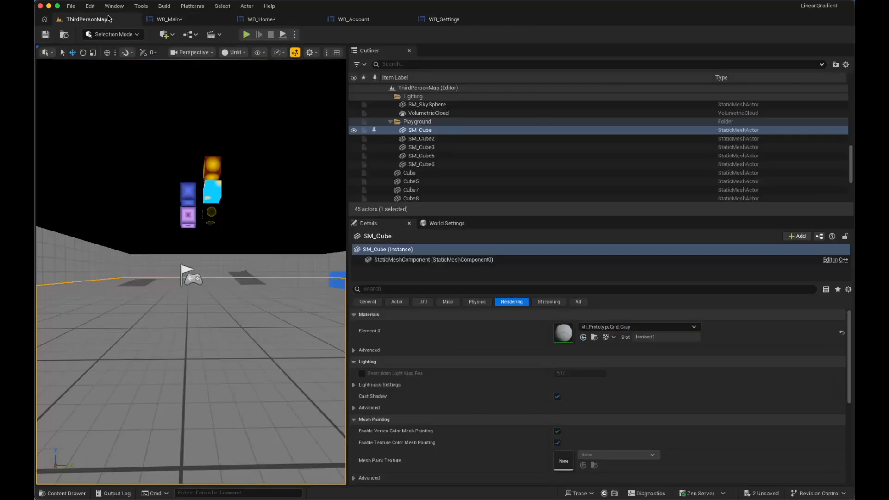
left_click(247, 35)
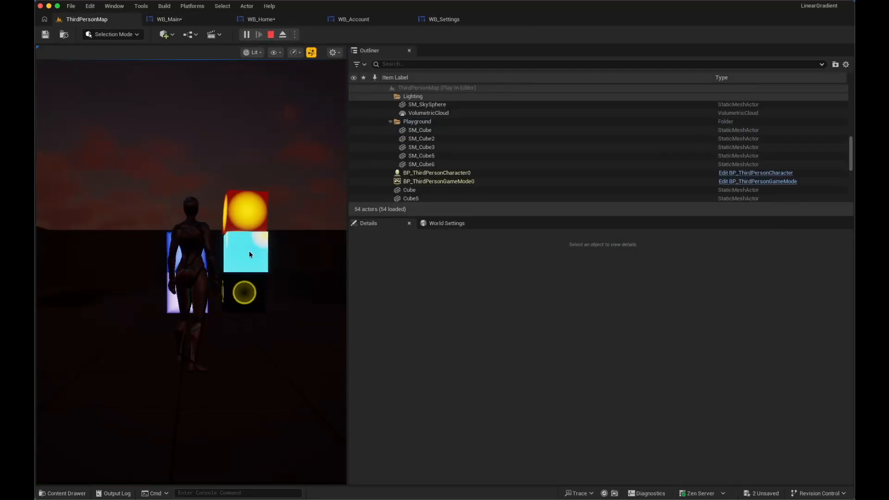
left_click(249, 254)
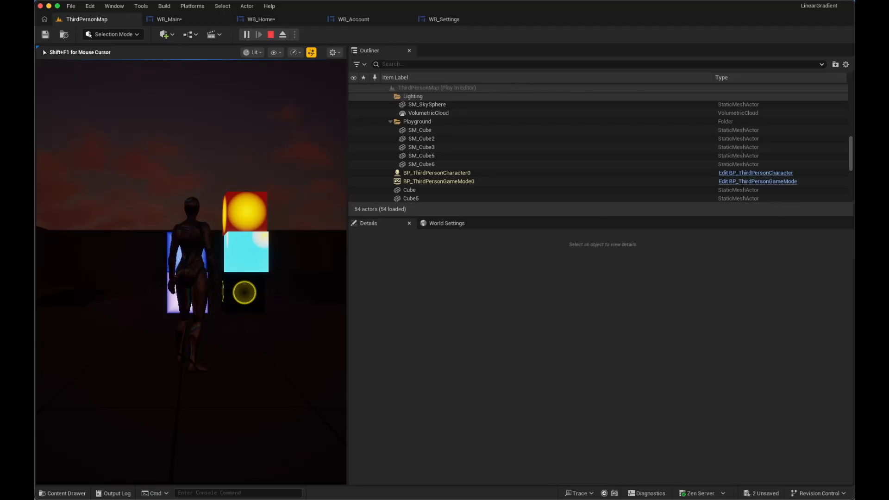
key("Tab")
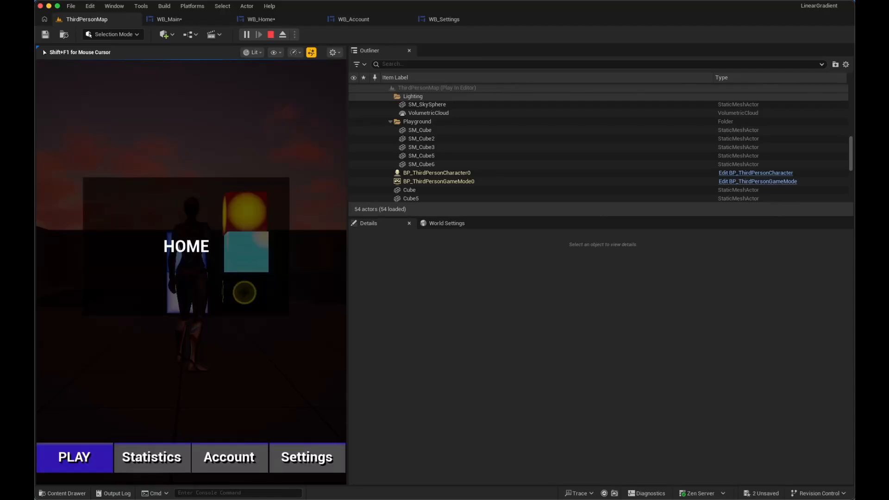
left_click(313, 459)
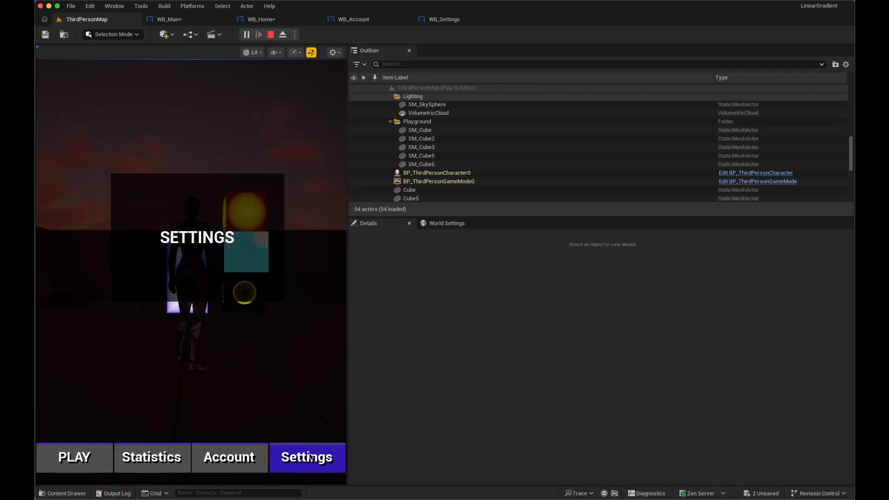
left_click(297, 457)
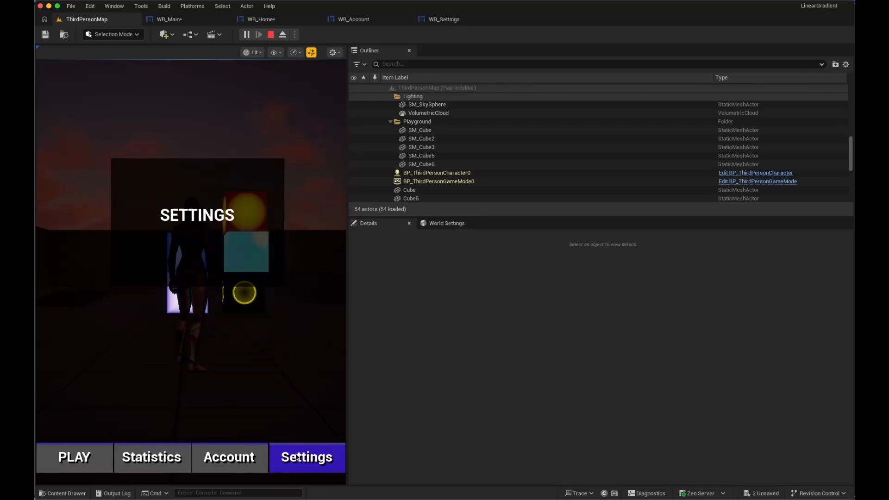
Switch from Settings through the Account and Home pages and back to Settings to compare their animations in the running game
left_click(213, 462)
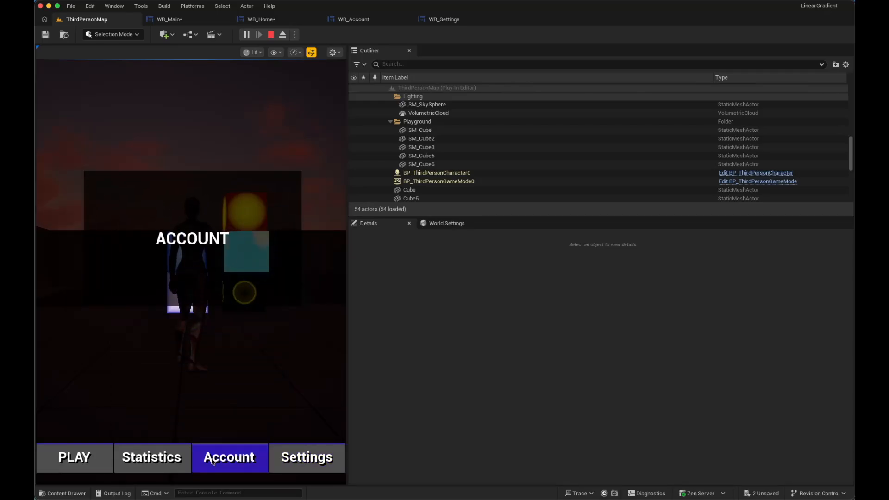
left_click(168, 461)
left_click(160, 461)
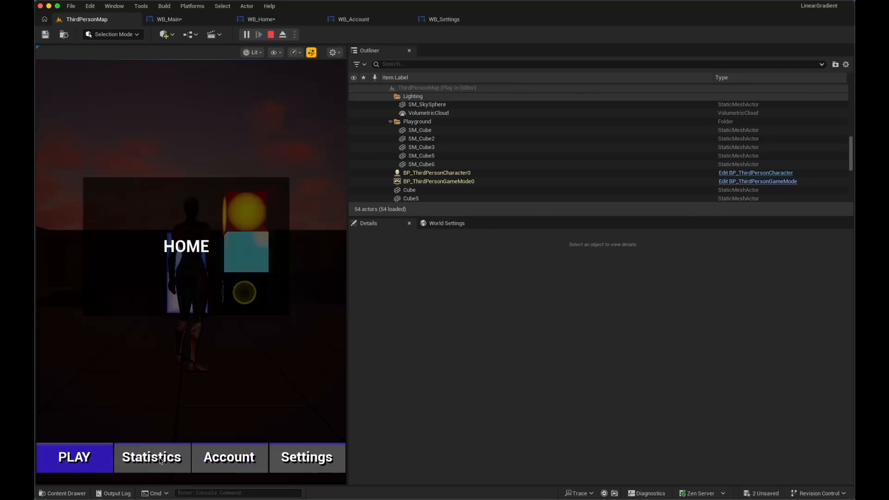
left_click(220, 458)
left_click(299, 459)
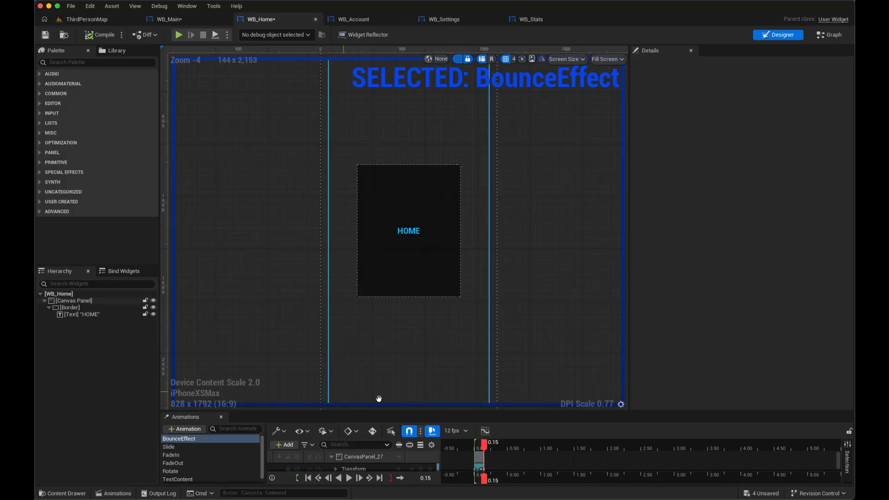
Enlarge the animation timeline area in WB_Home and preview the BounceEffect animation
left_click_drag(455, 410, 455, 389)
left_click(206, 420)
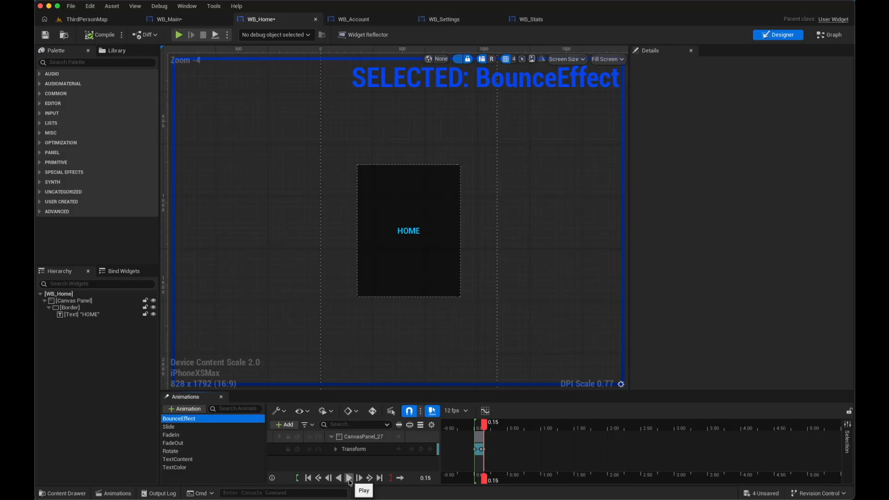
left_click(350, 480)
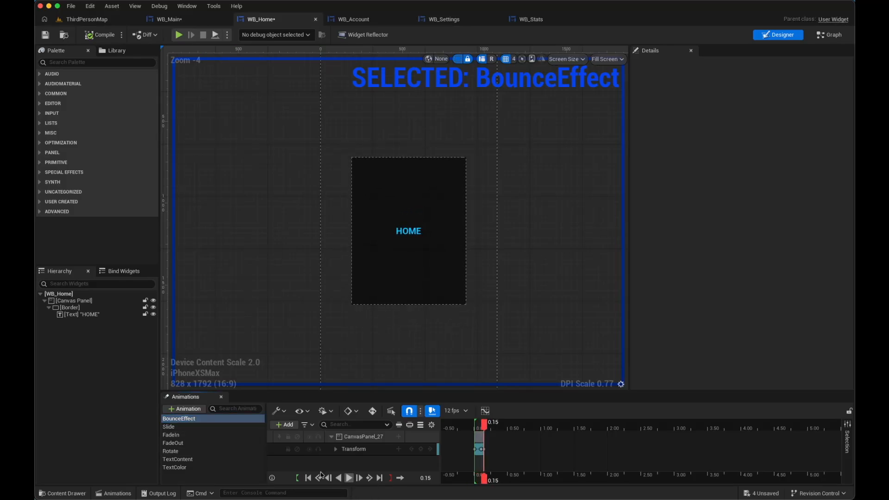
Inspect the Slide animation's CanvasPanel_27 and TextBlock_37 transform tracks in WB_Home and preview the animation
left_click(177, 427)
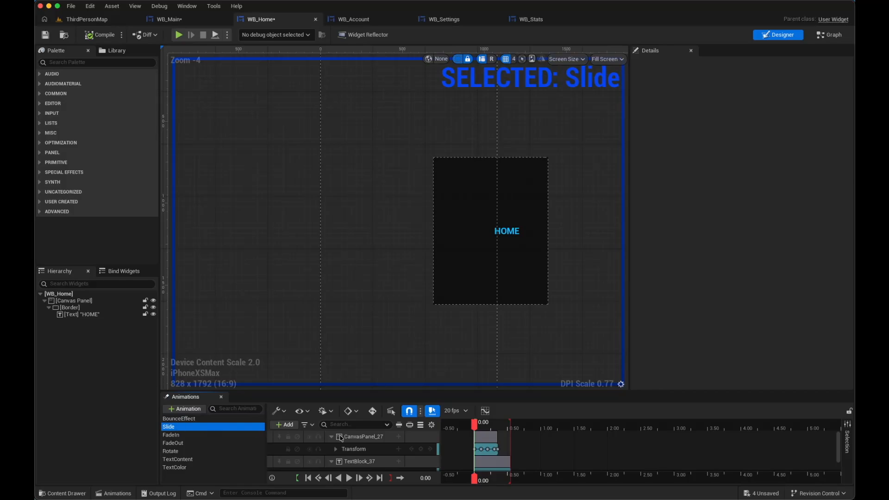
scroll(530, 454, "down", 1)
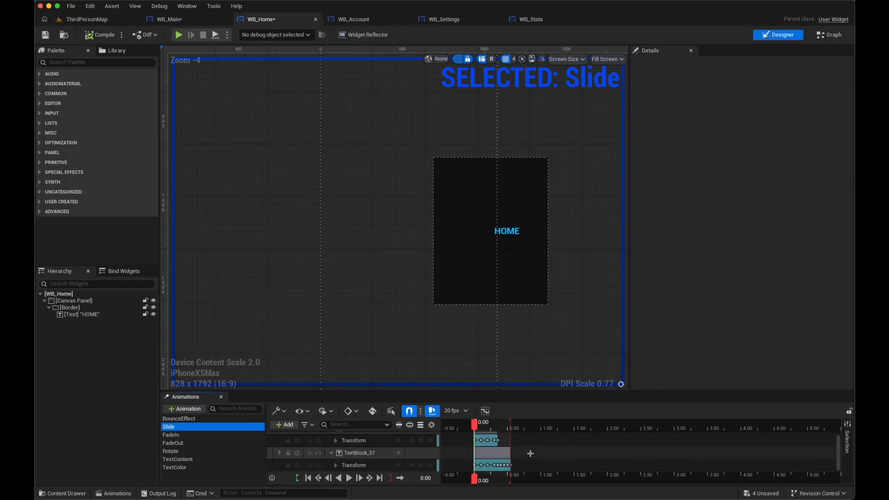
left_click(348, 479)
left_click(350, 482)
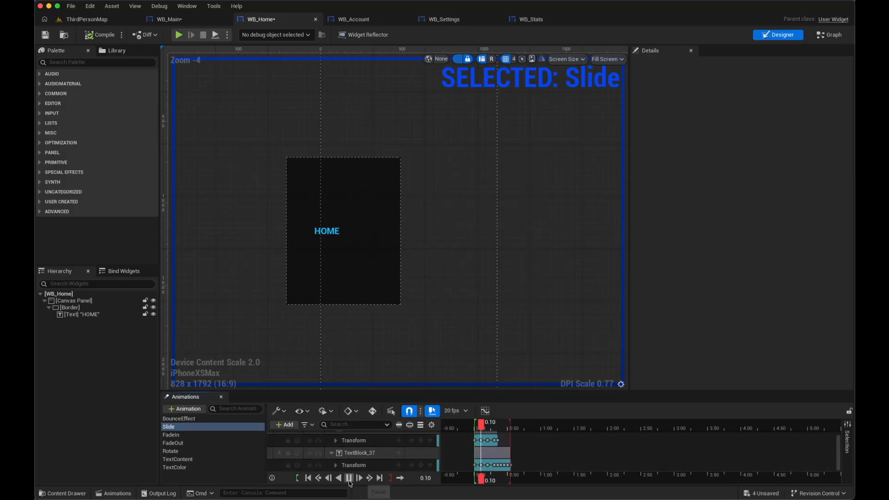
Open the FadeIn animation, look up the Border's Render Opacity property and preview the fade-in
left_click(176, 435)
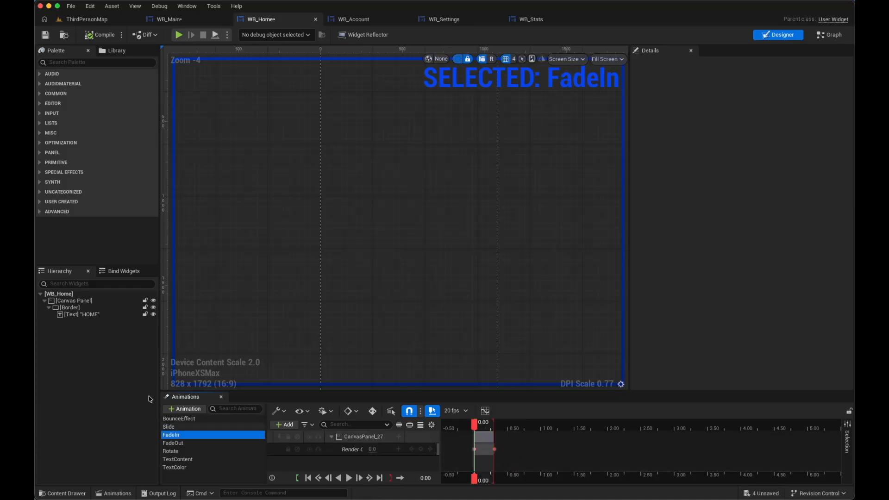
left_click(69, 308)
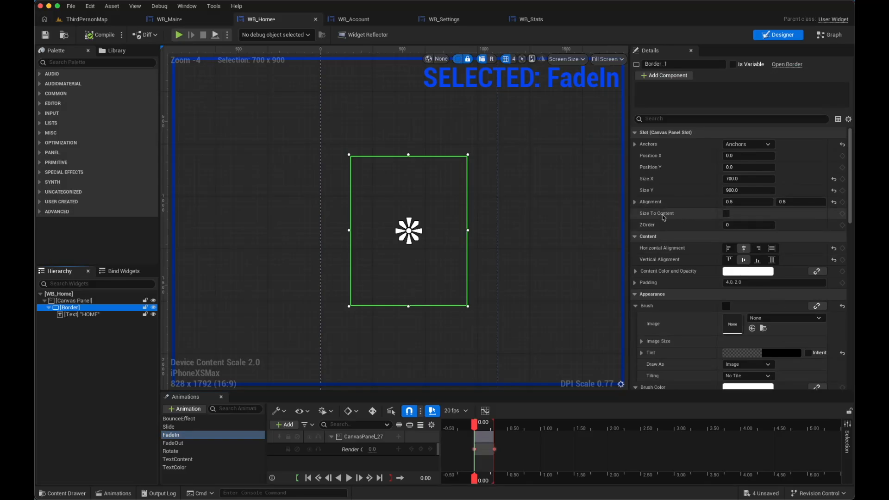
scroll(663, 258, "down", 15)
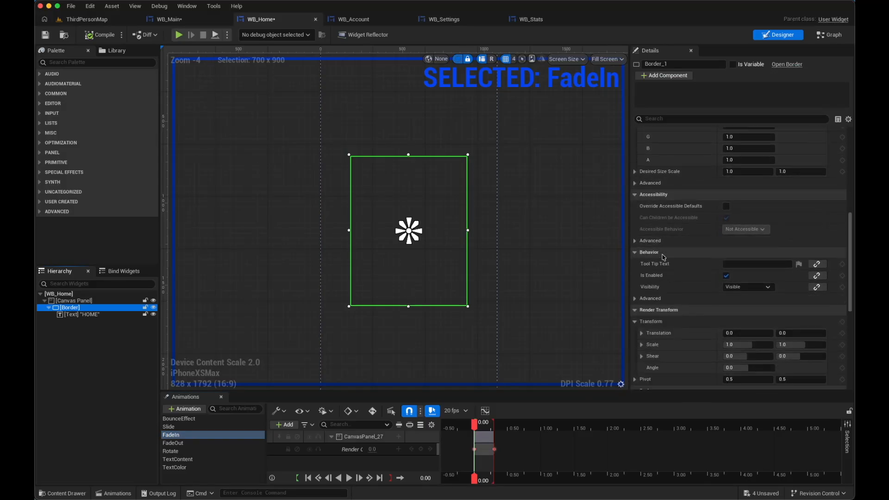
scroll(664, 258, "down", 6)
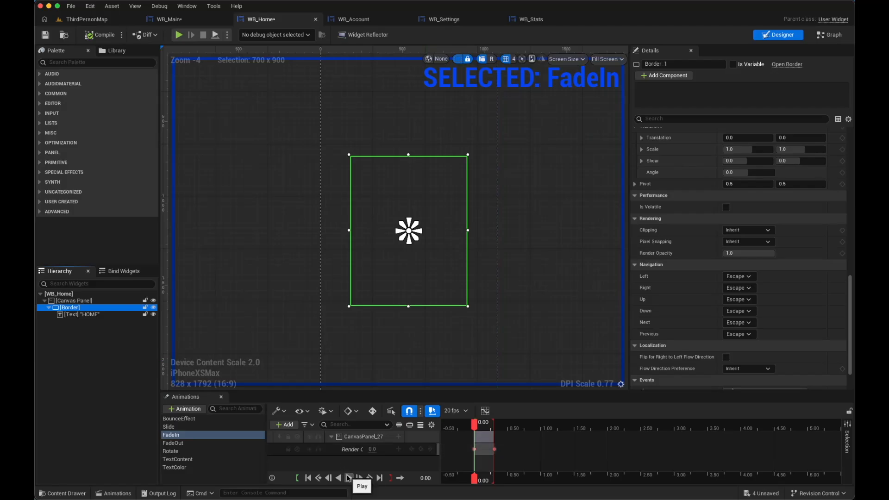
left_click(349, 478)
left_click(524, 348)
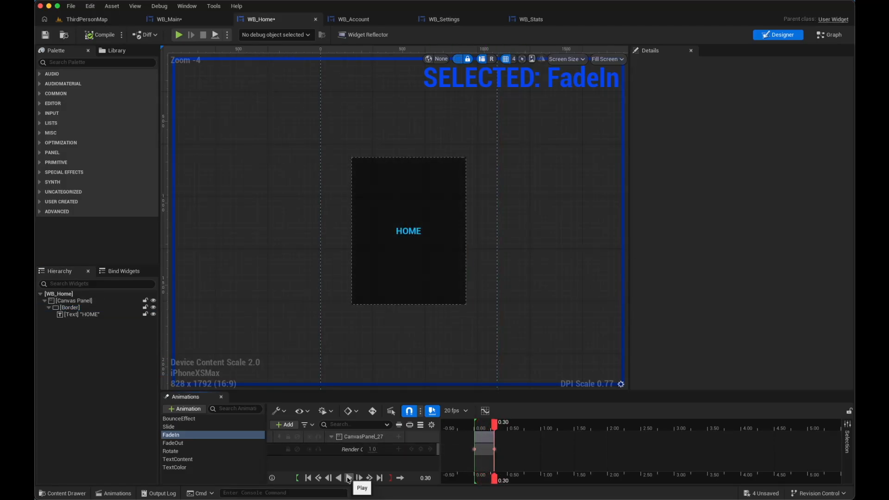
Preview the FadeOut and Rotate animations of WB_Home
left_click(169, 443)
left_click(349, 478)
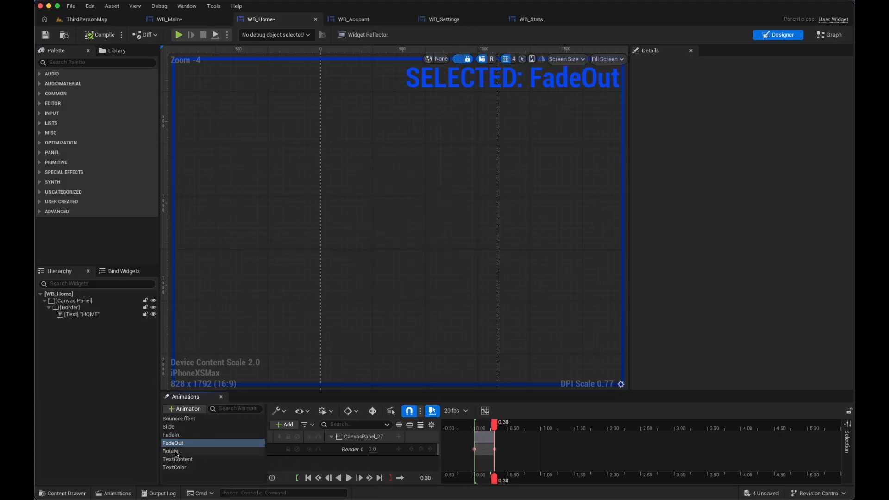
left_click(176, 453)
left_click(351, 480)
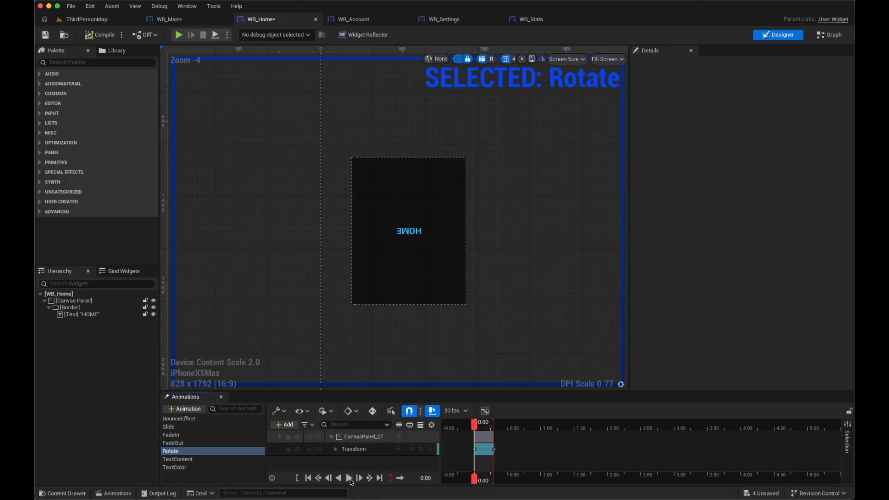
Preview the TextContent and TextColor animations on WB_Home's text block
left_click(187, 460)
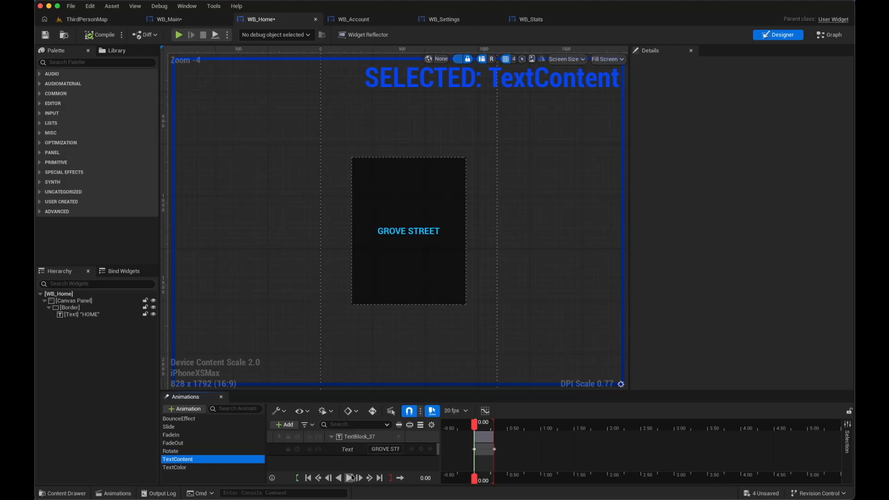
left_click(351, 478)
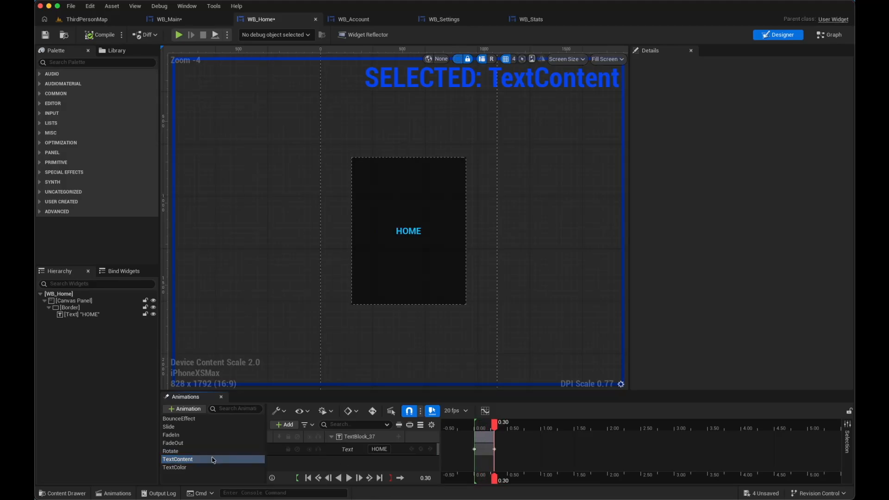
left_click(174, 468)
left_click(348, 479)
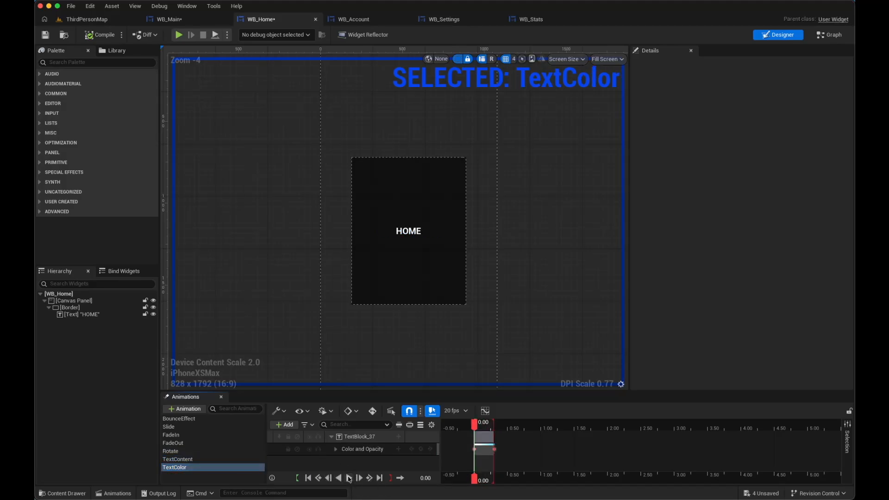
left_click(349, 478)
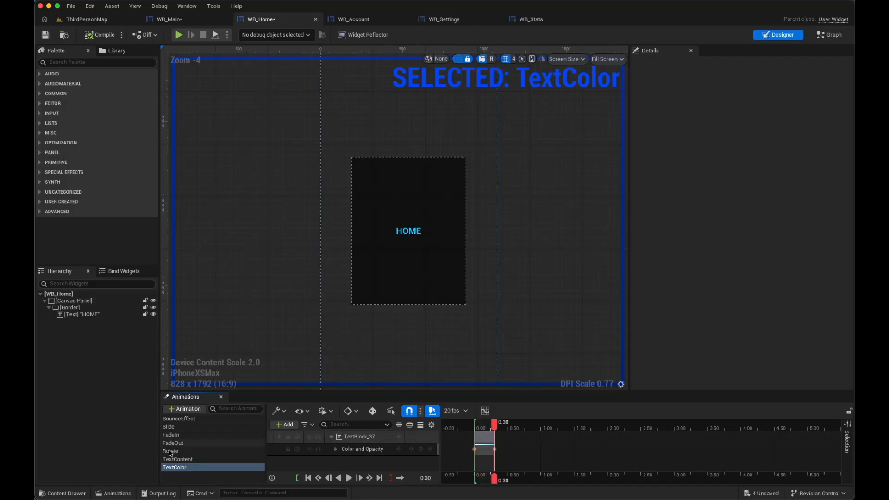
Examine the animatable properties of the HOME text block and its parent Border in WB_Home
left_click(69, 315)
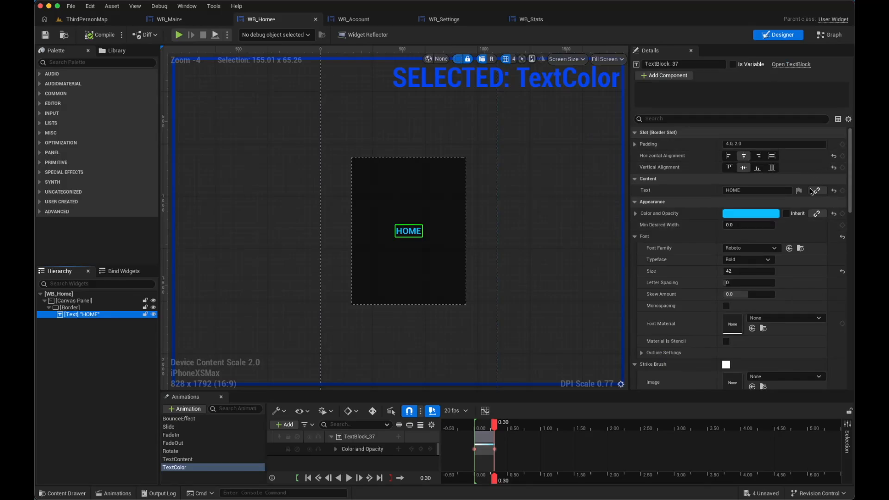
scroll(812, 191, "down", 10)
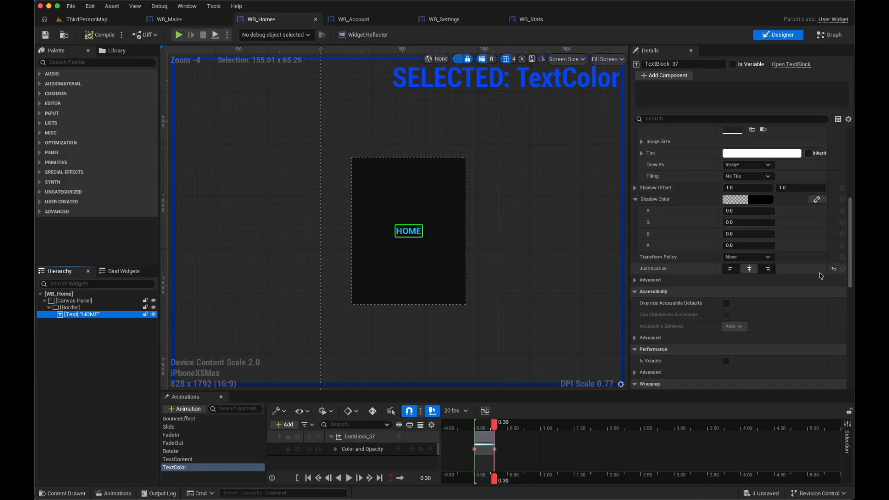
left_click(70, 307)
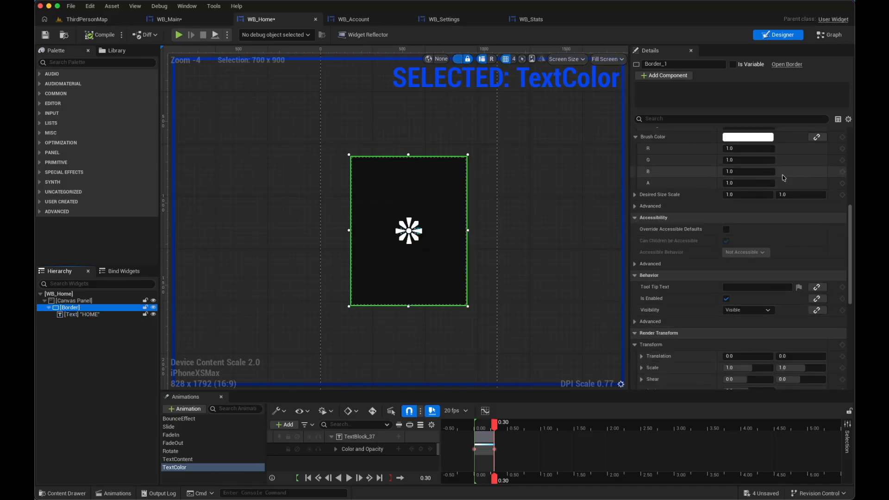
scroll(830, 195, "down", 10)
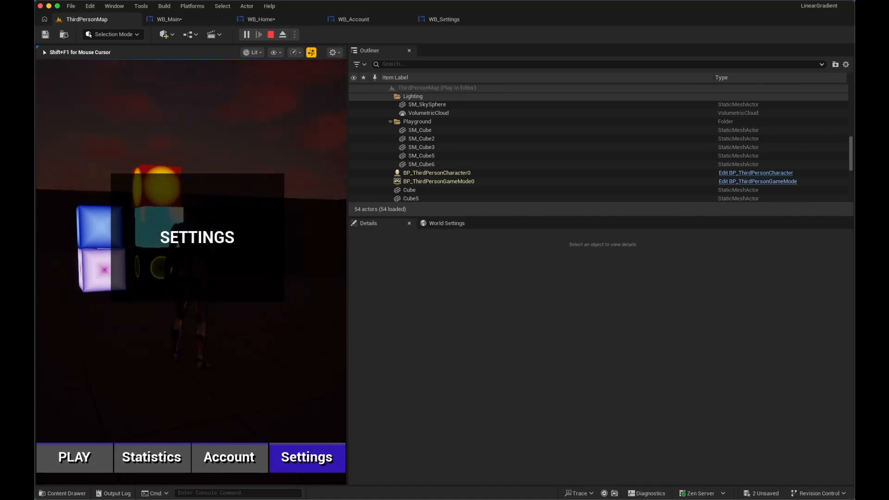
Restart play mode in ThirdPersonMap and run and jump the character around the coloured cubes
key("Escape")
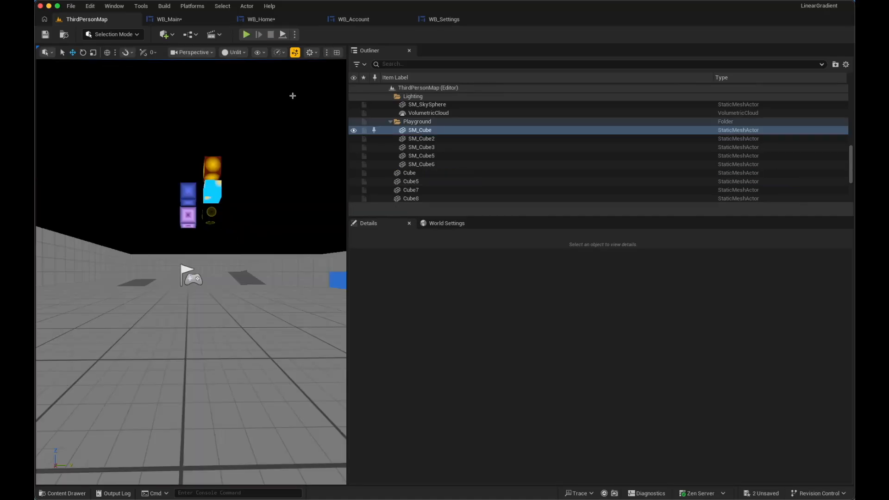
key("Escape")
key("alt+p")
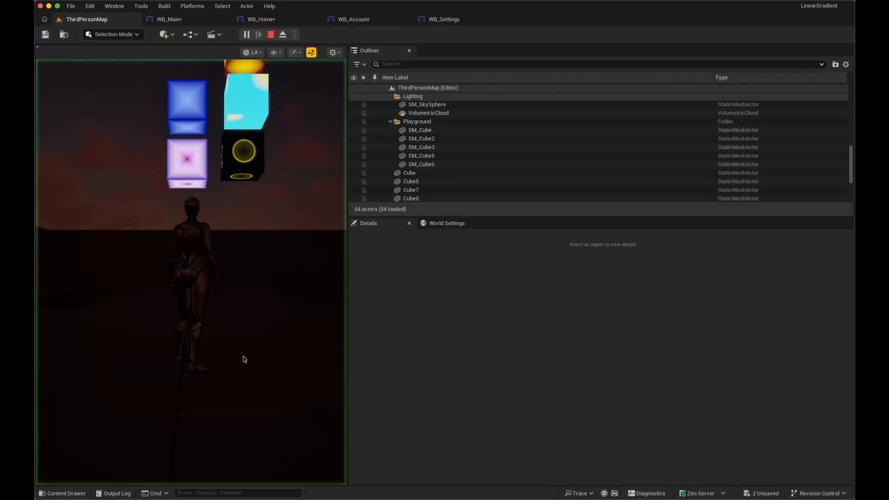
key("w")
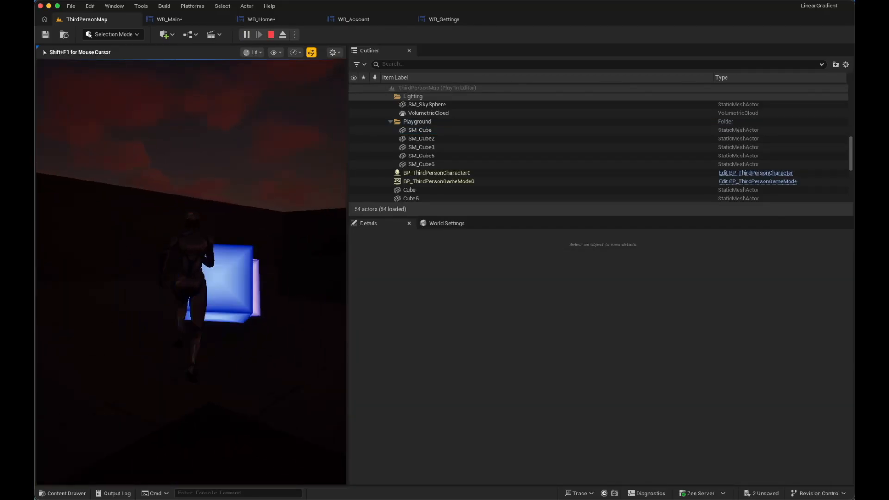
key("w")
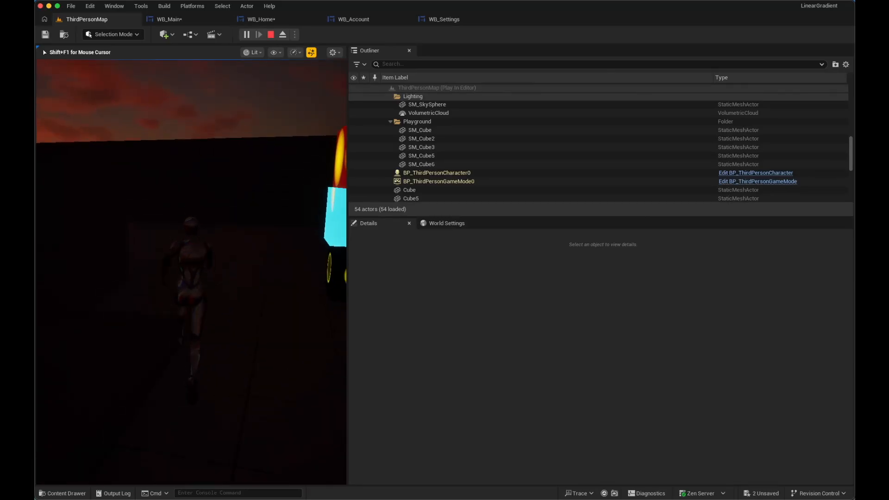
key("w")
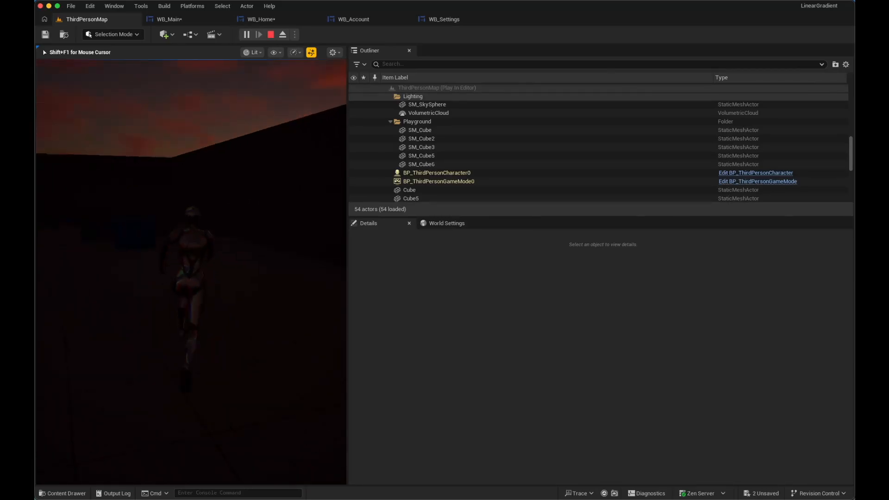
key("space")
key("w")
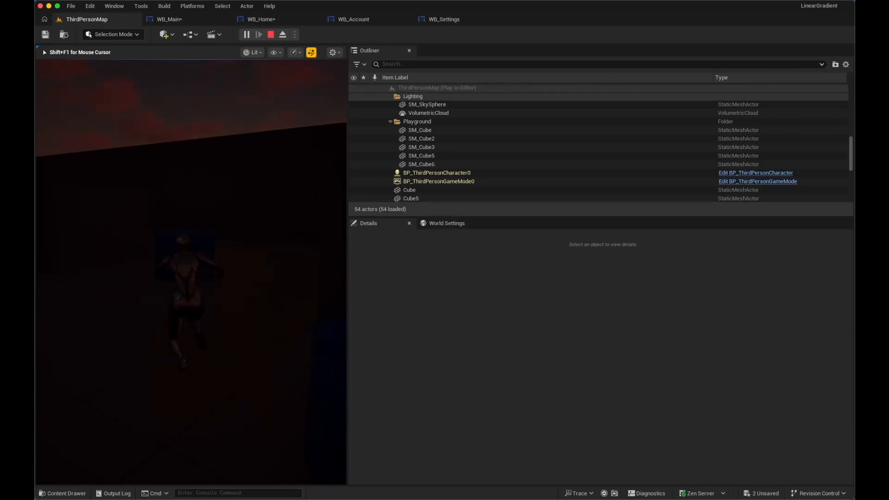
key("w")
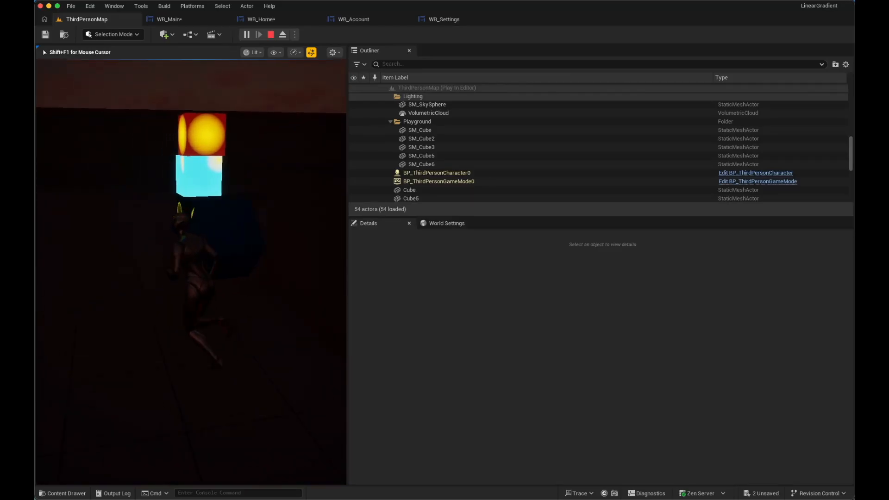
key("w")
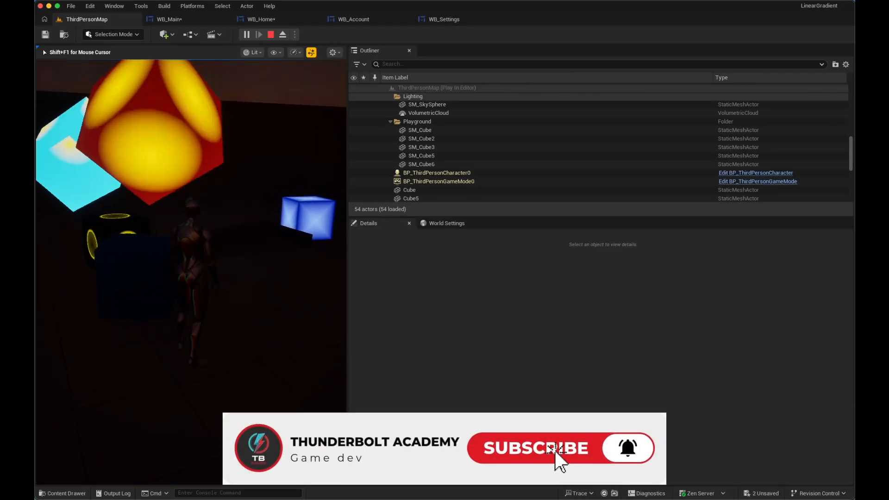
key("w")
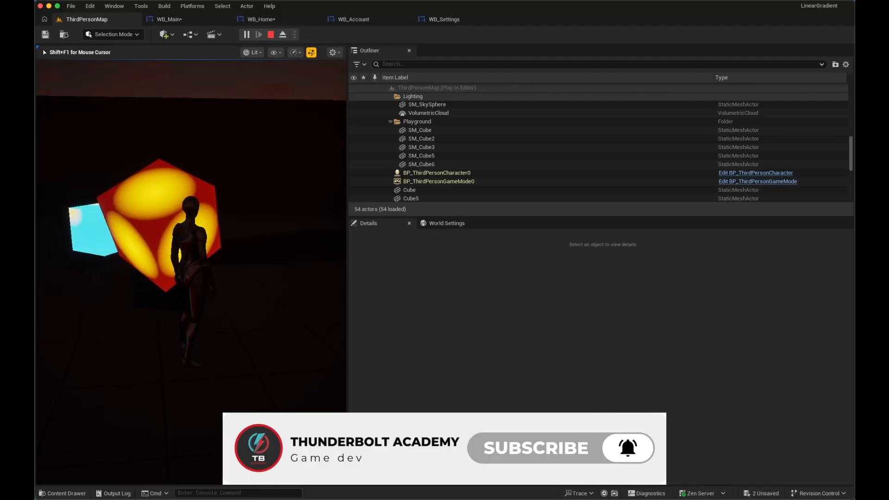